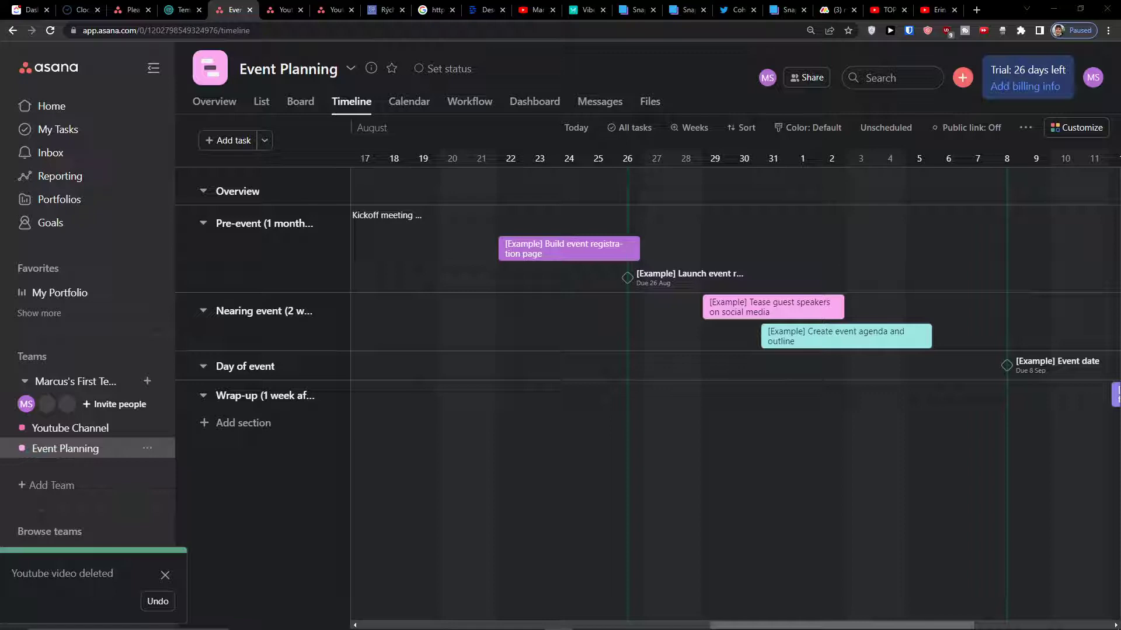
Go to the company Goals page and start adding a new company goal.
click(118, 221)
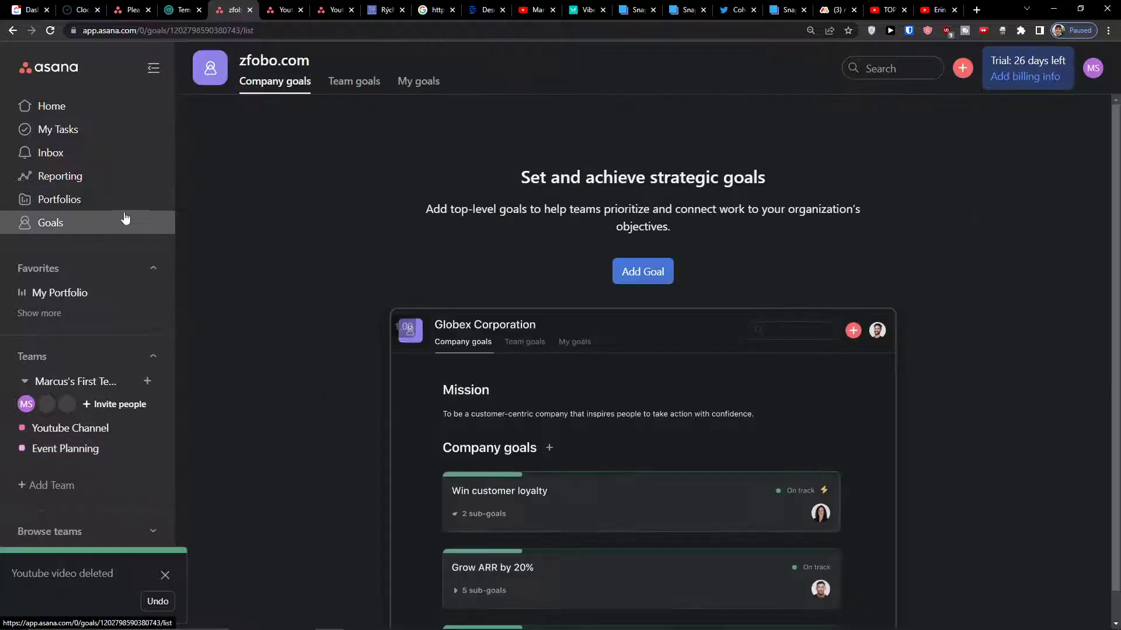
click(631, 272)
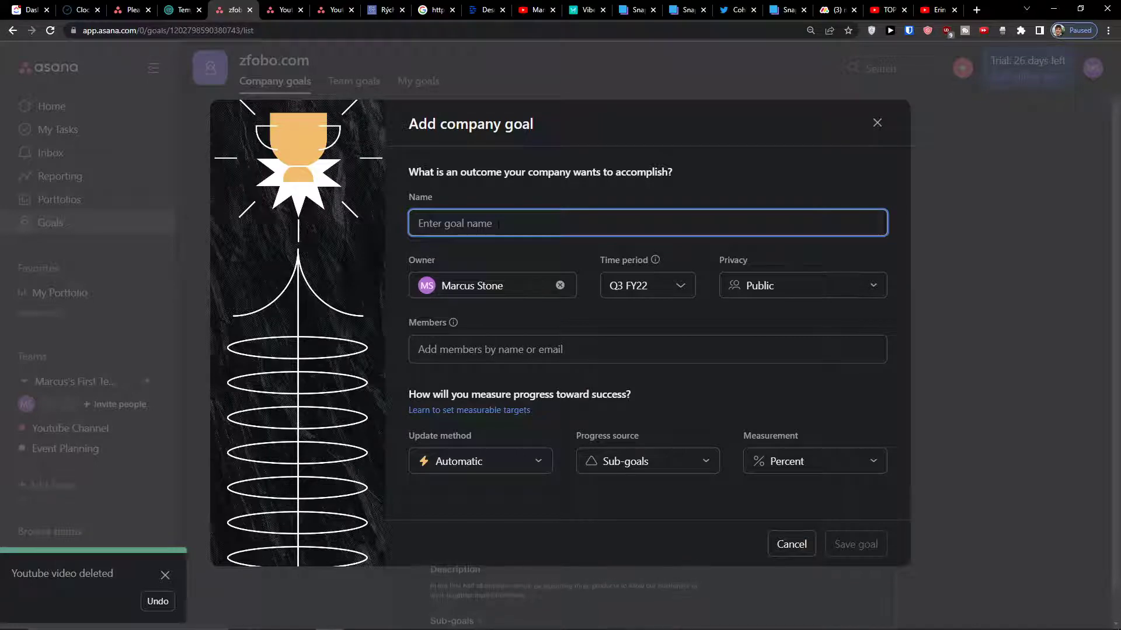
Name the goal 'Youtube Goal' and set its time period to Q4 FY22.
text(Youtube Goal)
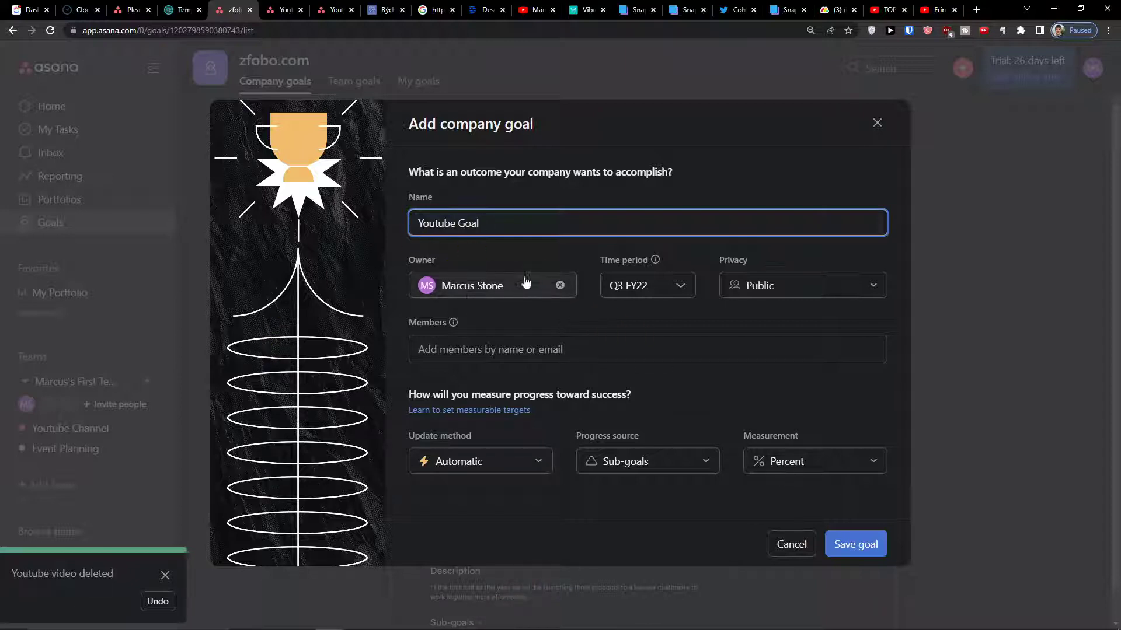
click(654, 289)
click(662, 326)
click(648, 286)
click(768, 402)
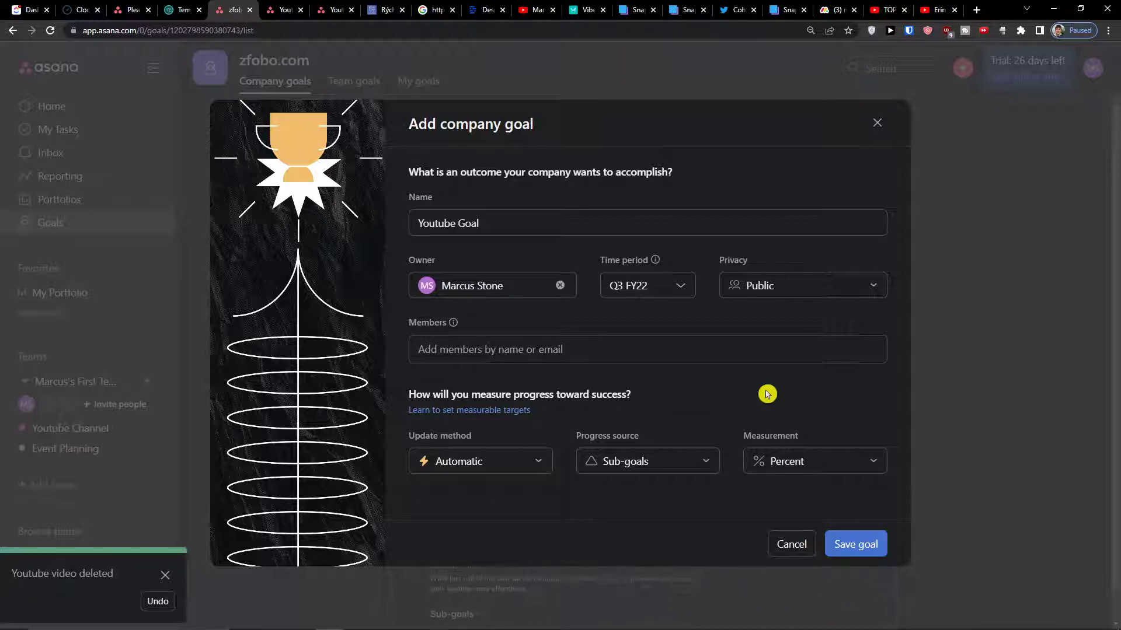
click(657, 296)
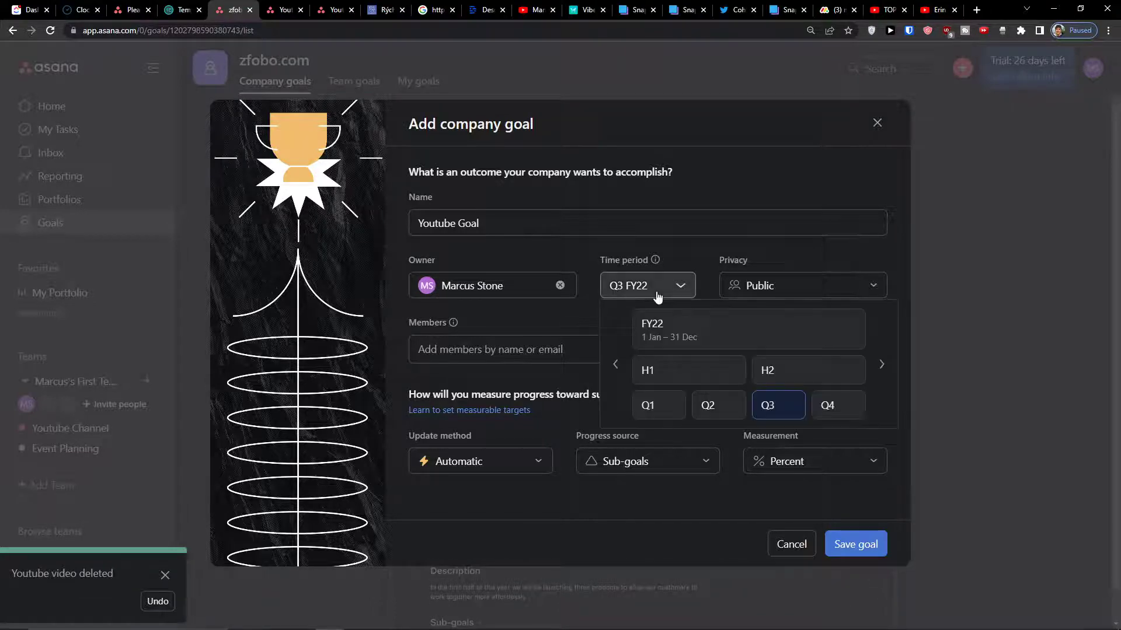
click(820, 410)
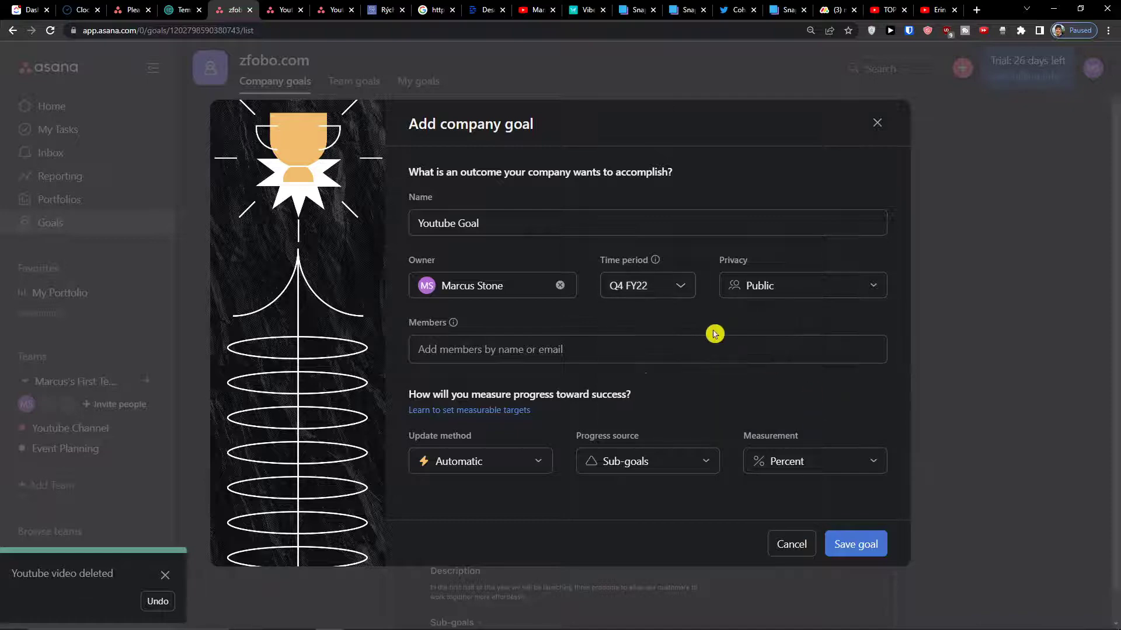
click(664, 290)
click(674, 371)
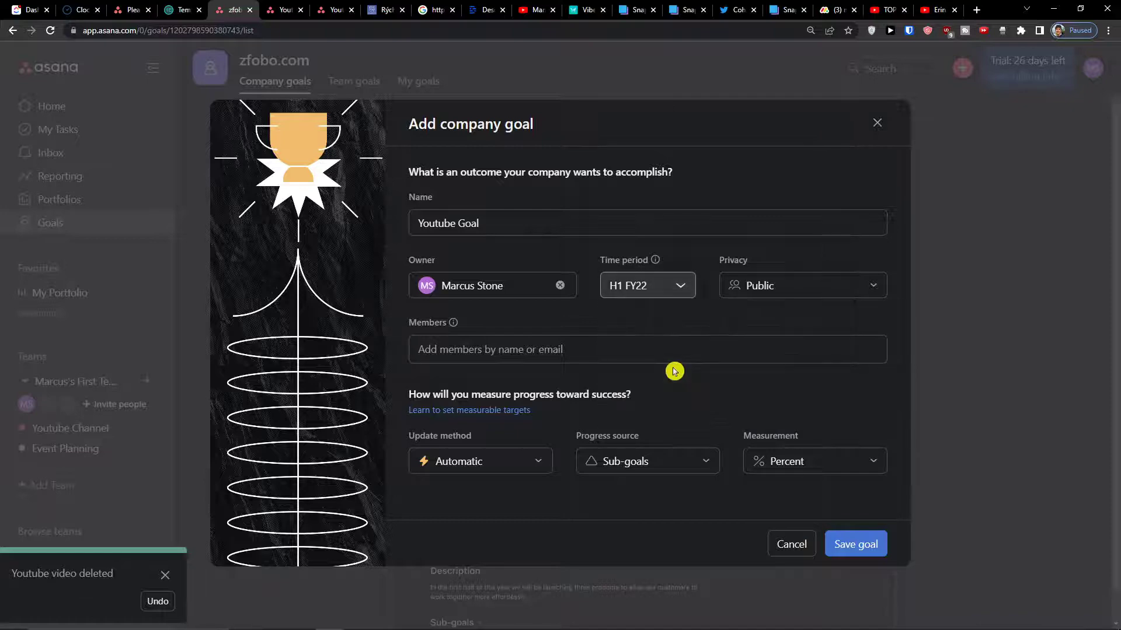
click(628, 285)
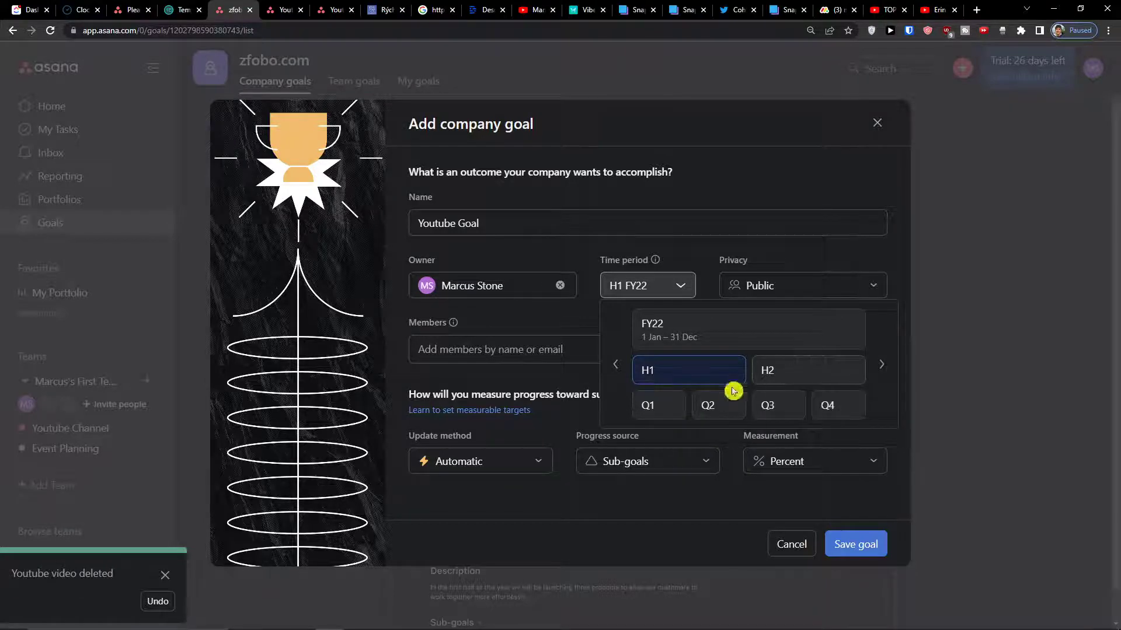
click(823, 405)
Settle the time period on Q4 FY22 and keep the goal's privacy Public.
click(671, 286)
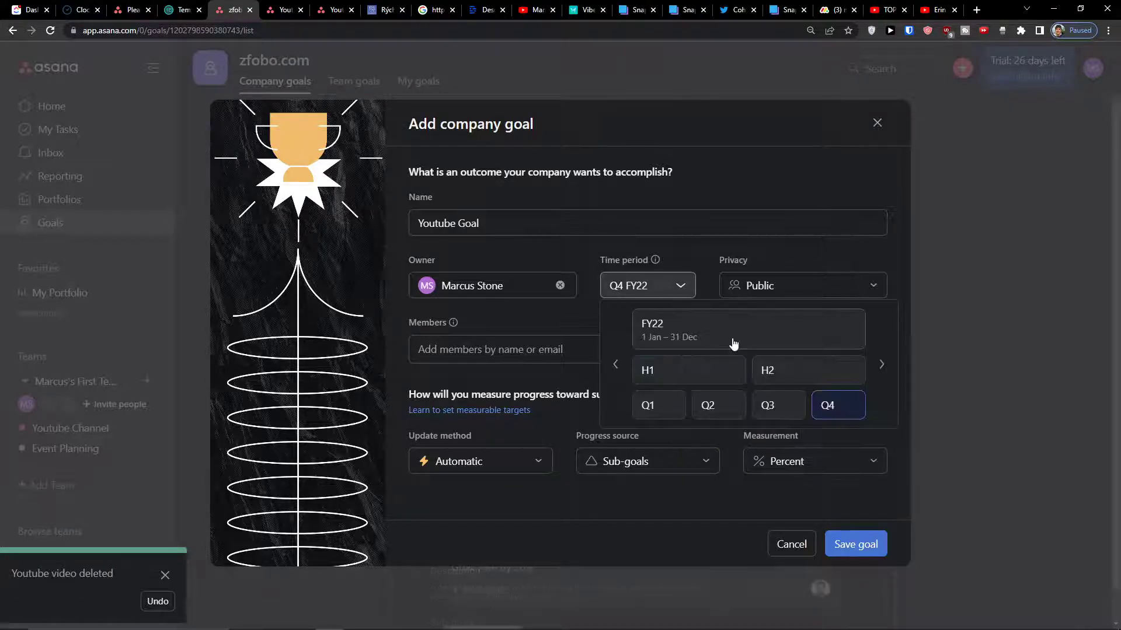
click(733, 341)
click(680, 298)
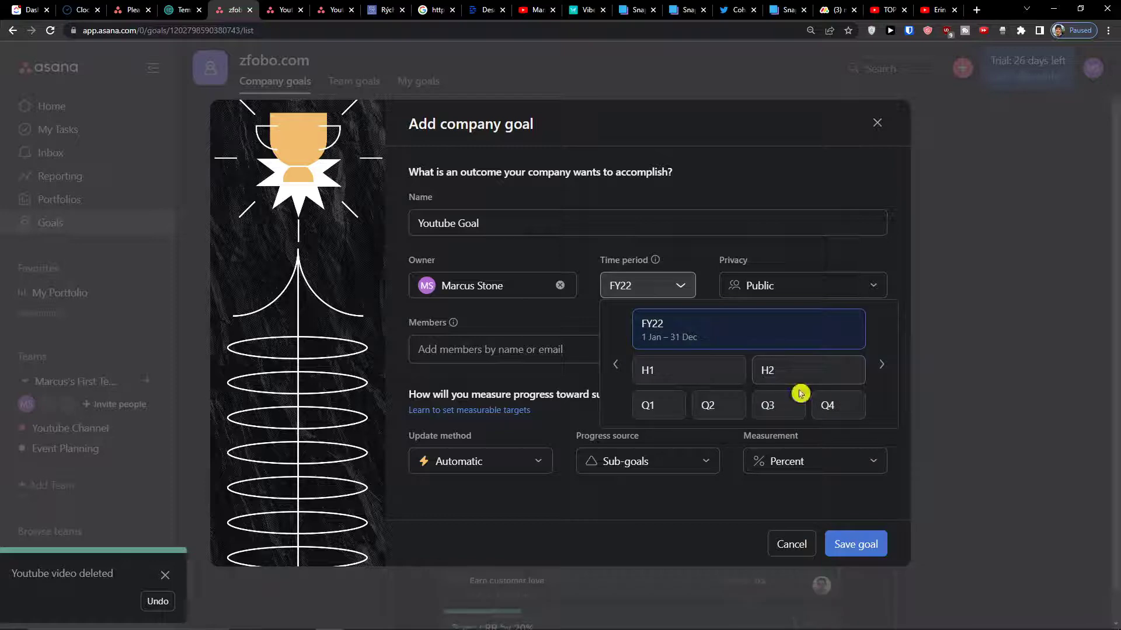
click(832, 407)
click(766, 292)
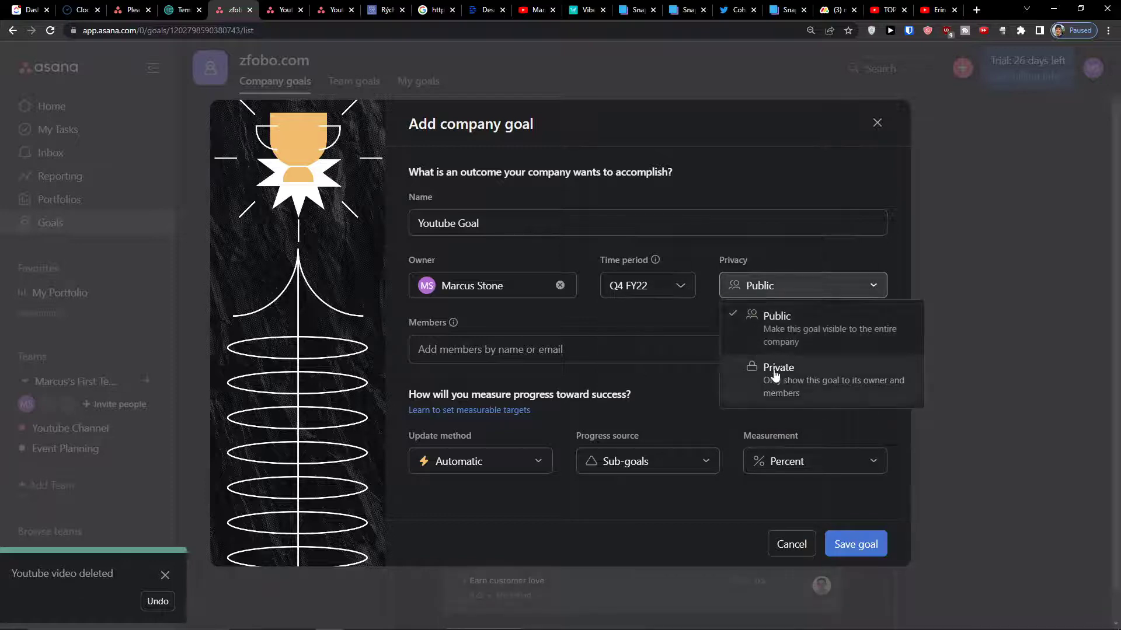
click(554, 349)
key(Escape)
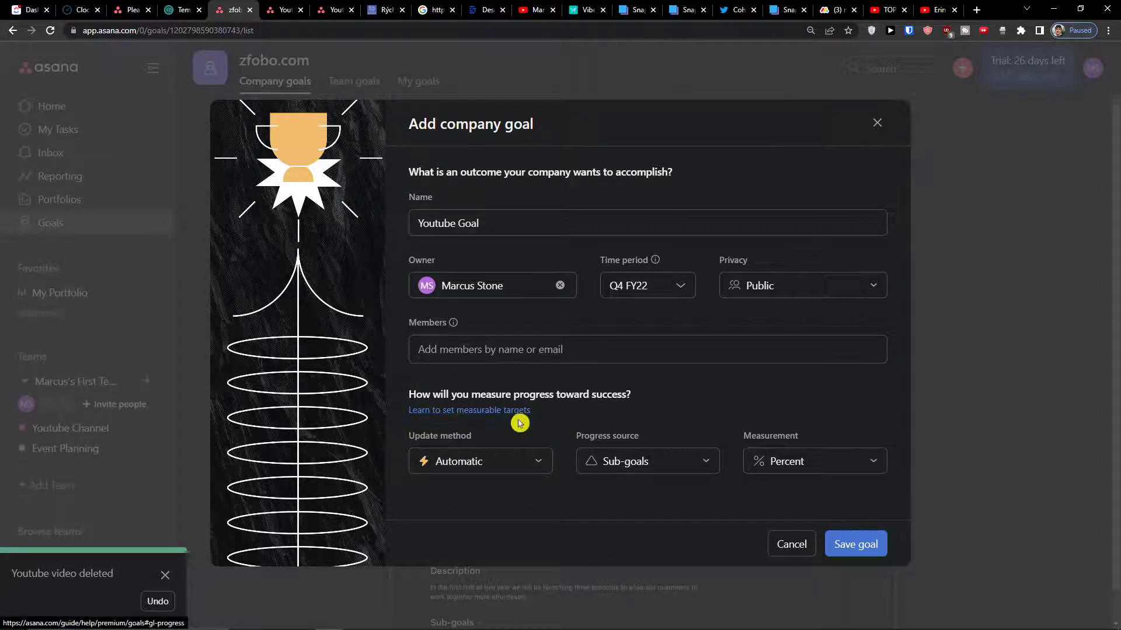
Keep the goal's progress update method on Automatic.
click(512, 462)
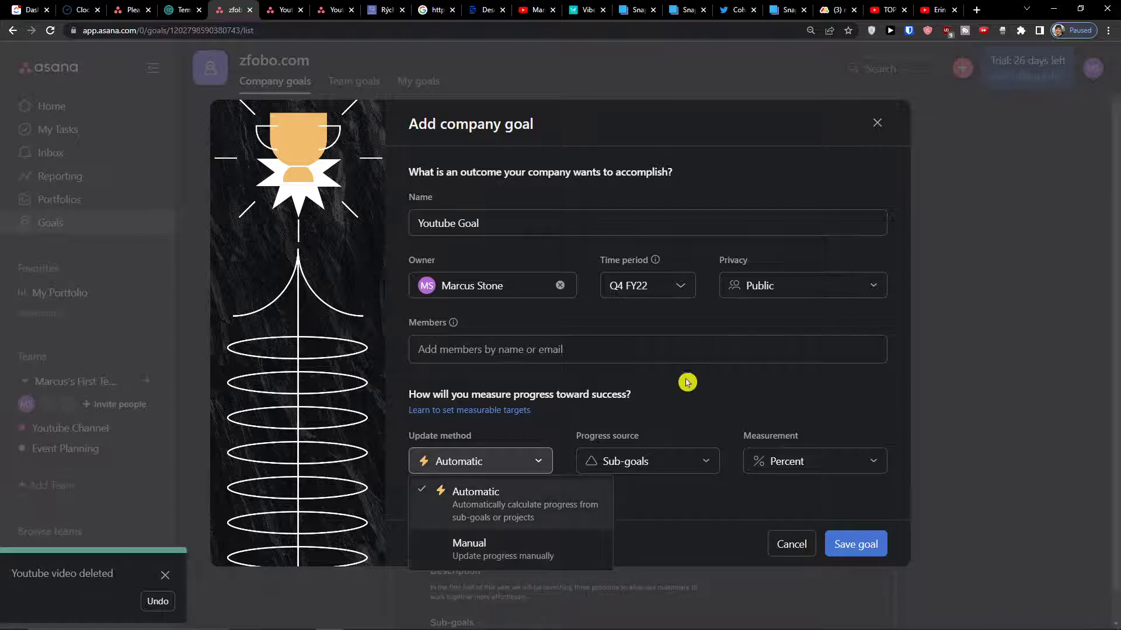
click(695, 389)
click(504, 464)
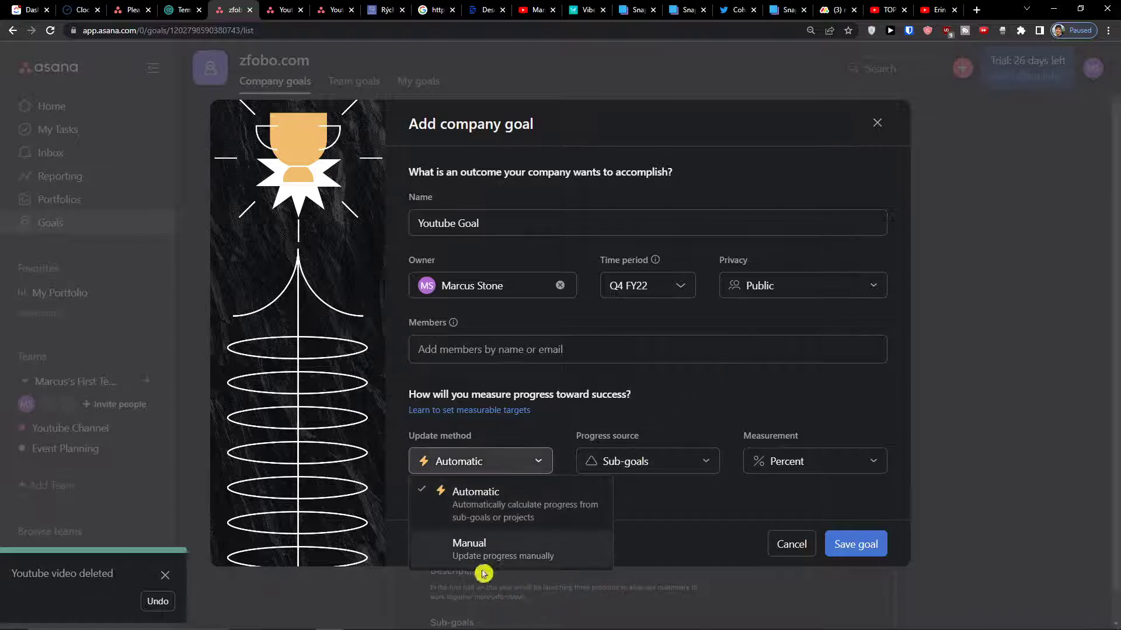
click(620, 425)
Set the goal's progress source to Projects.
click(635, 461)
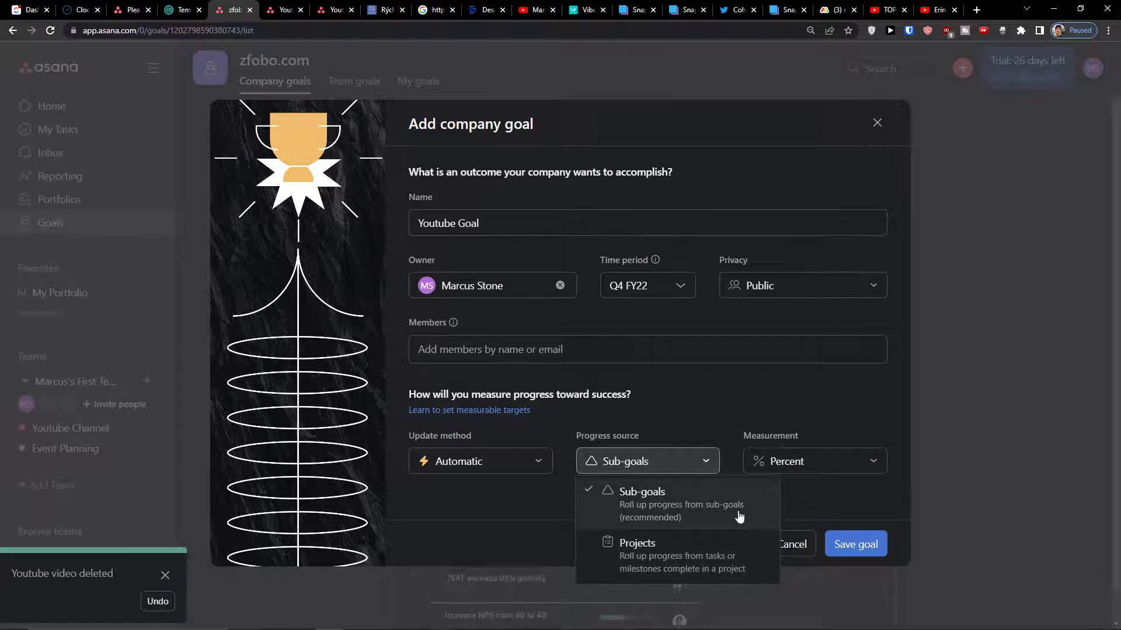
click(781, 462)
click(651, 469)
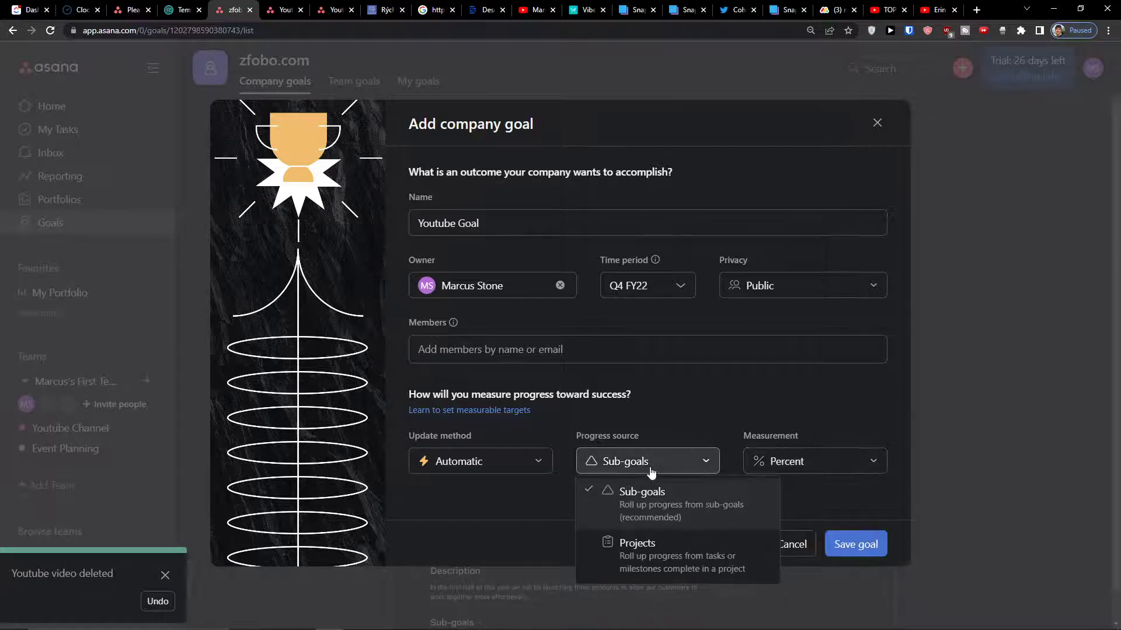
click(810, 465)
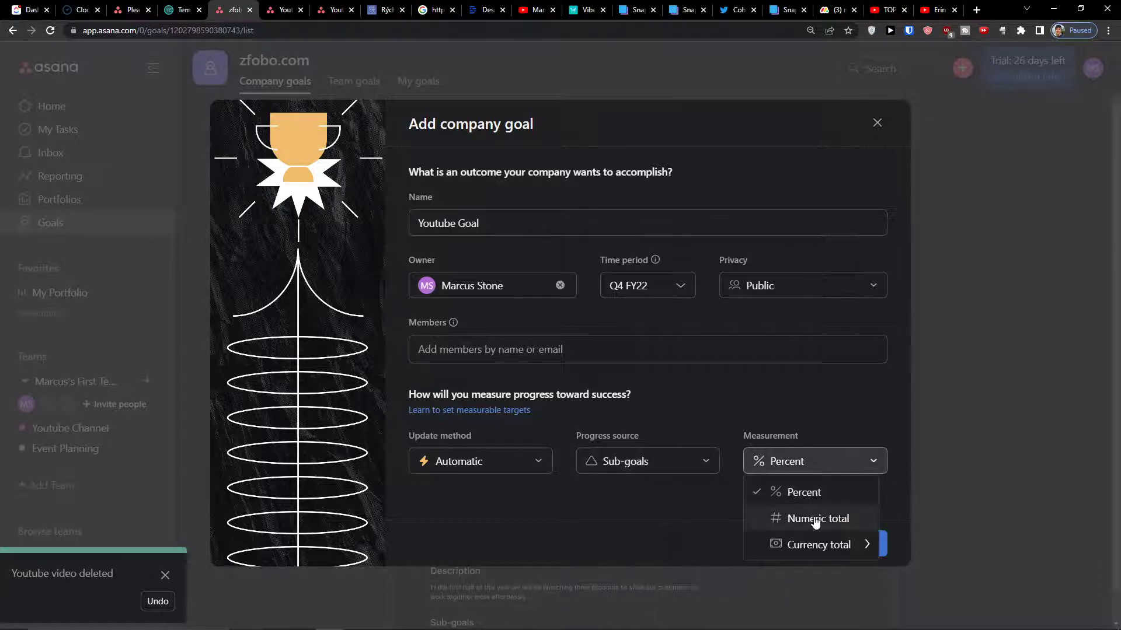
mouse_move(796, 552)
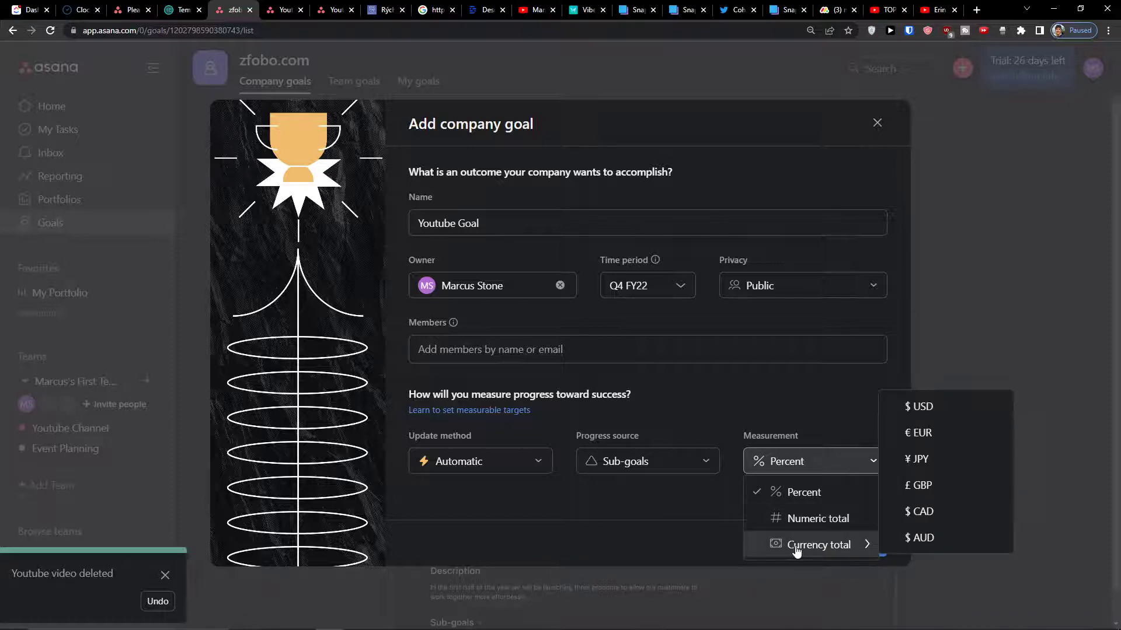
click(639, 462)
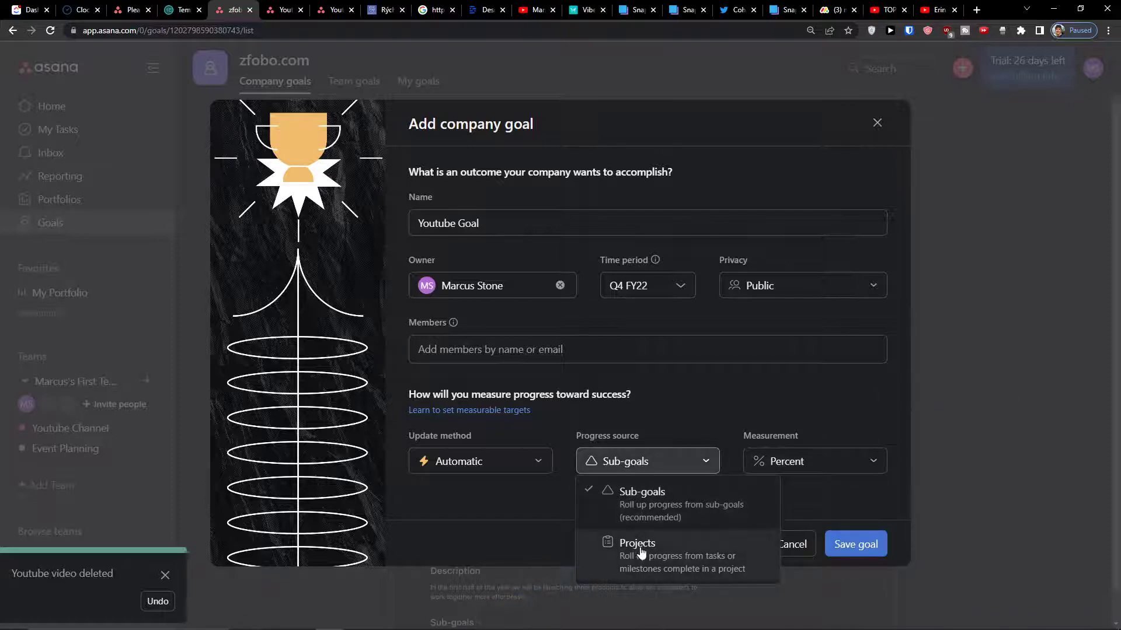
click(636, 551)
click(654, 474)
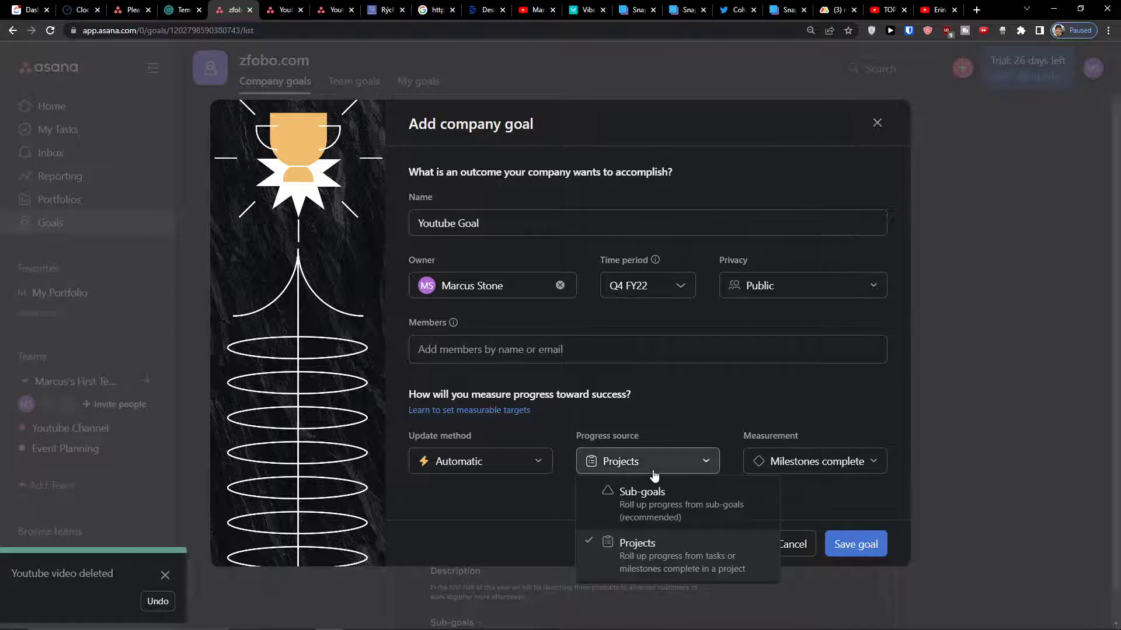
Measure the goal's progress by Tasks complete.
click(795, 461)
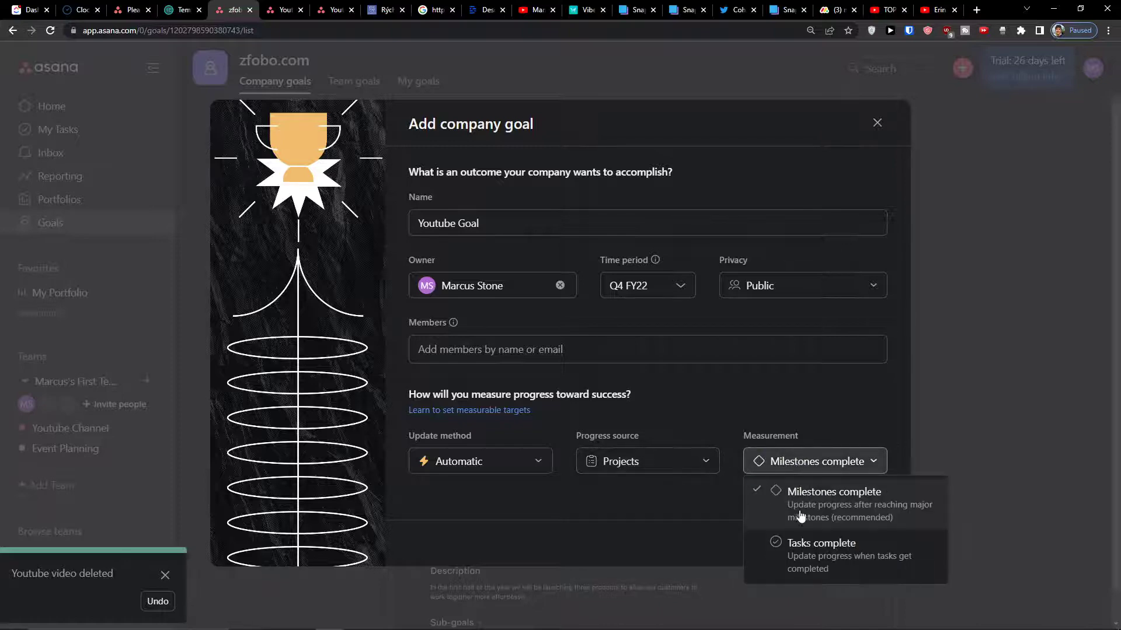
click(800, 548)
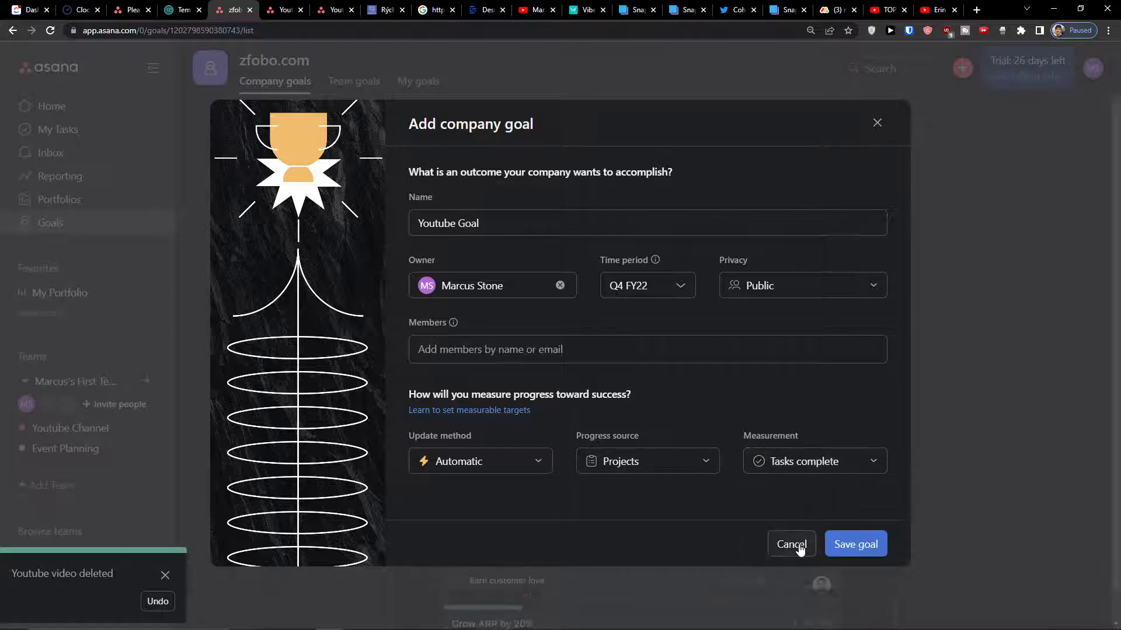
click(802, 470)
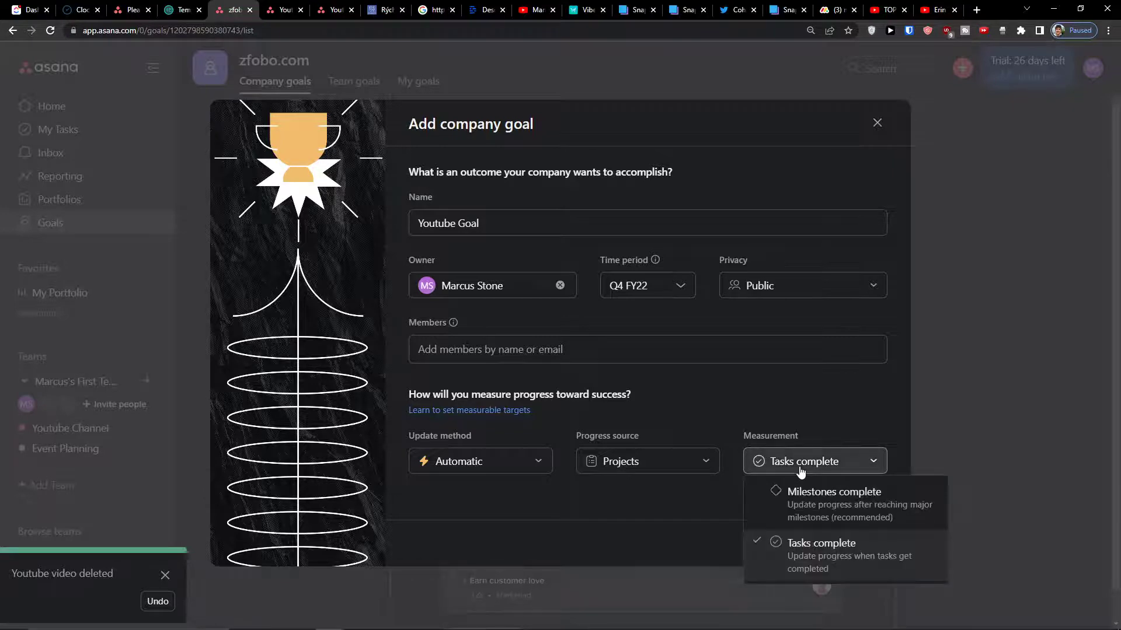
click(801, 472)
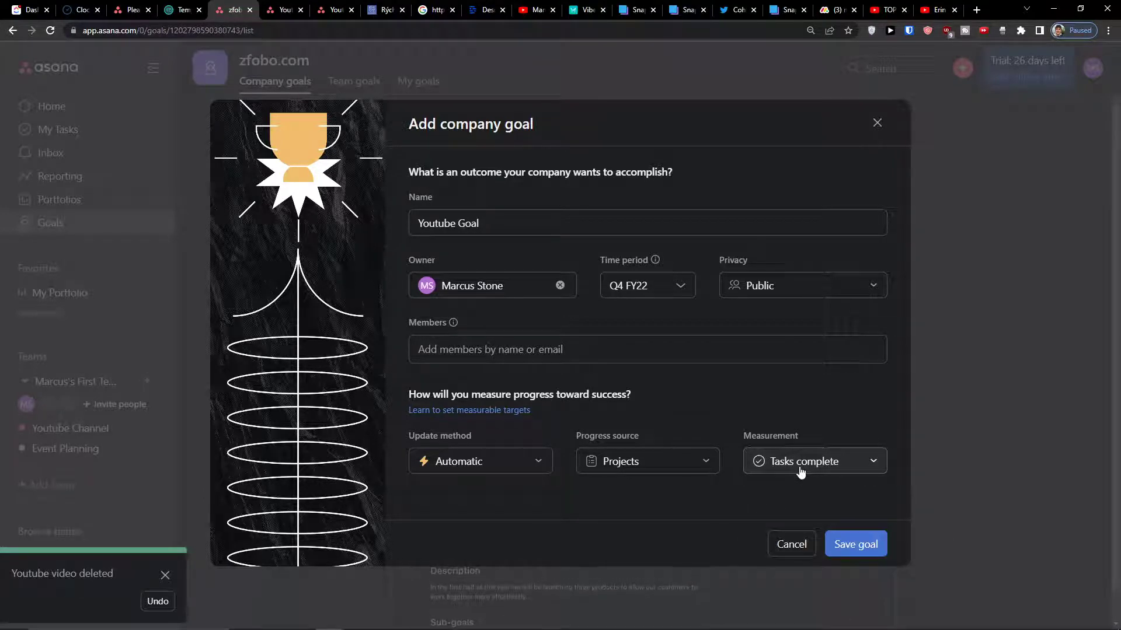
Save Youtube Goal, then mark Youtube yoga Video not complete in Youtube Channel.
click(848, 543)
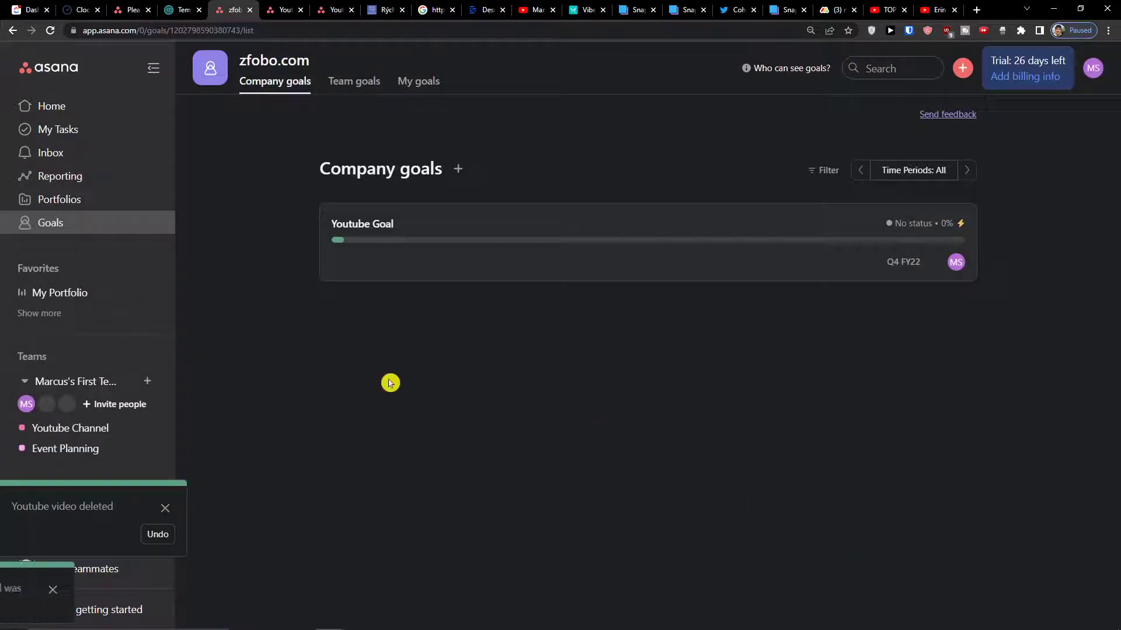
click(99, 429)
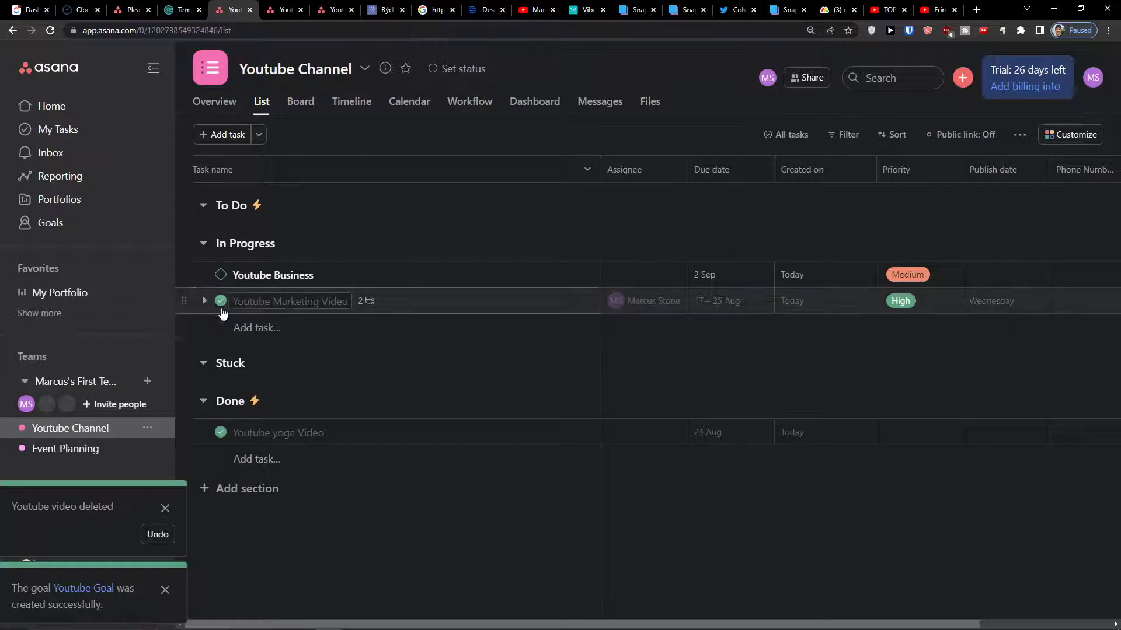
click(220, 433)
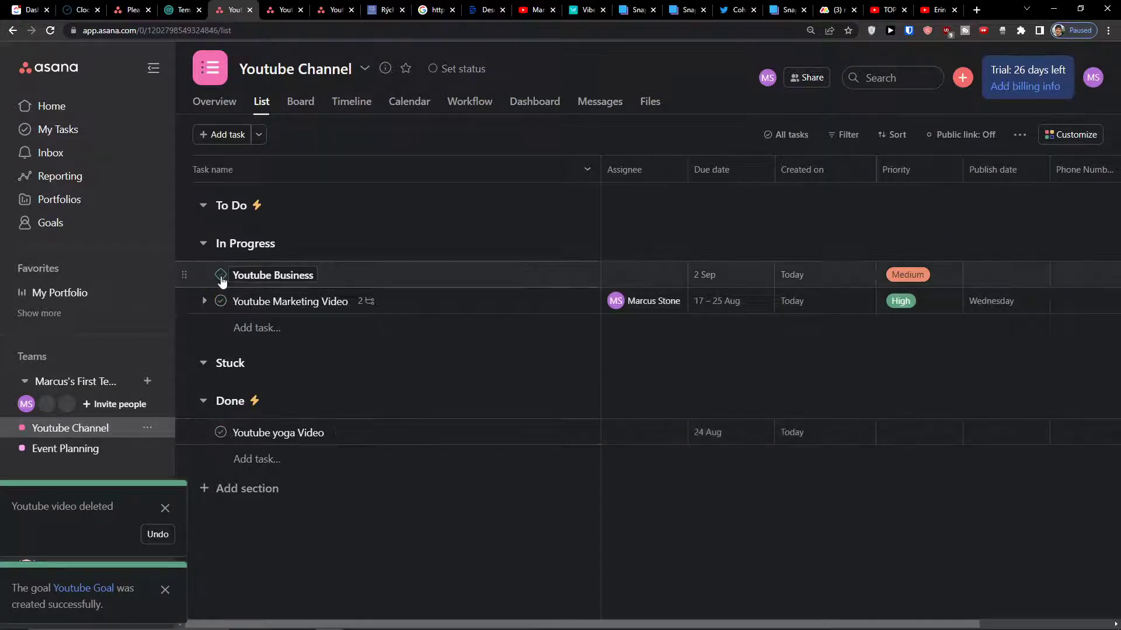
Select Youtube Business and Youtube yoga Video and drag them into In Progress.
click(221, 275)
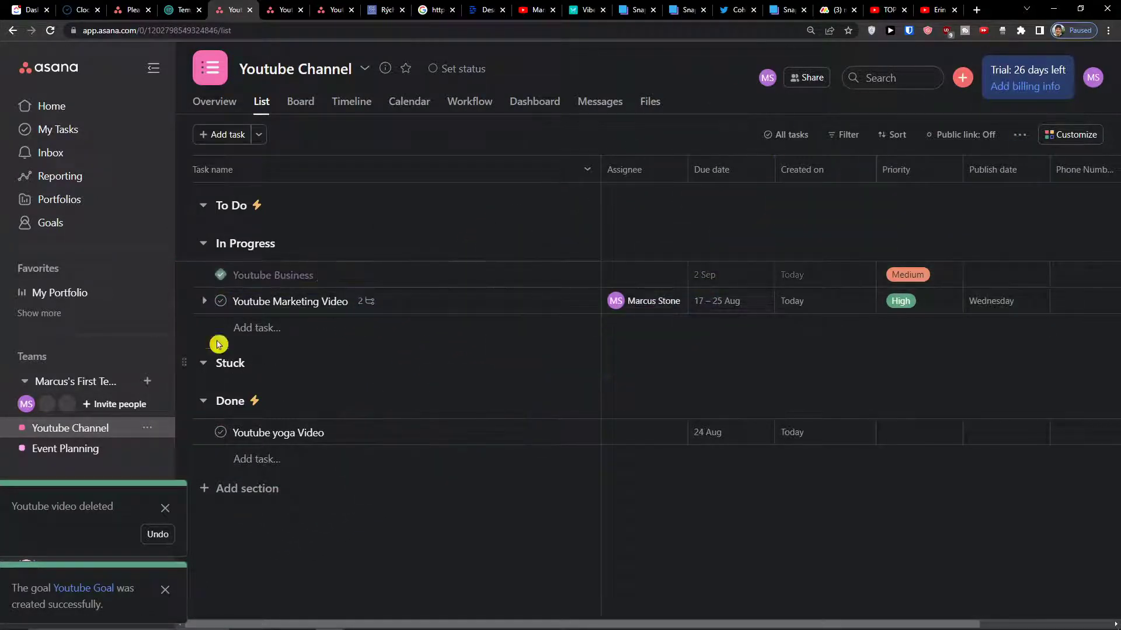
click(218, 278)
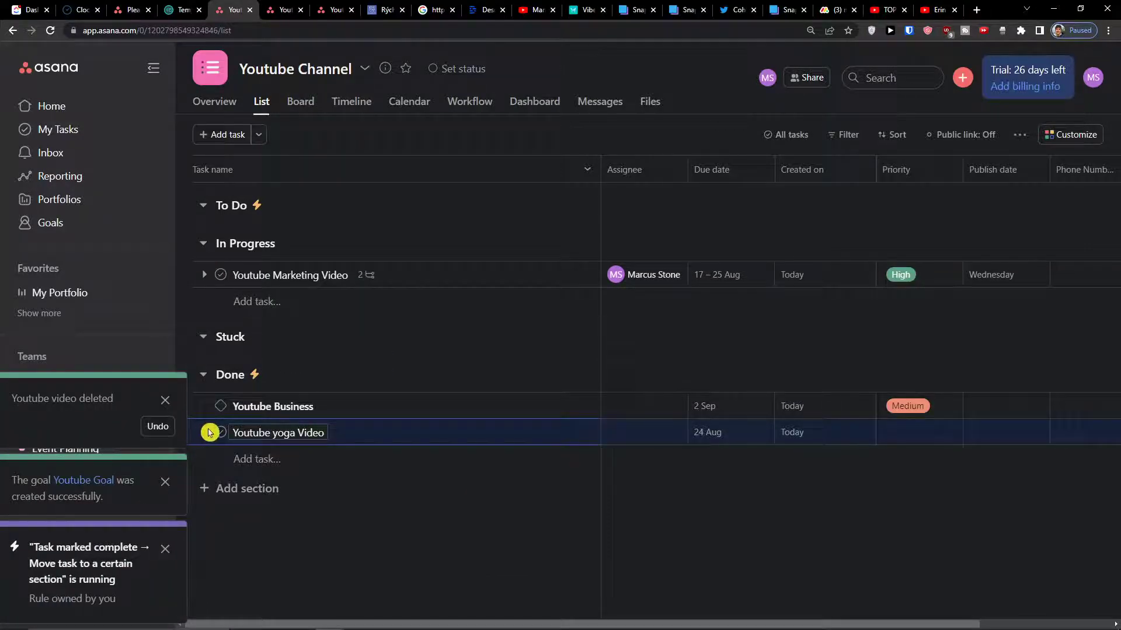
shift+click(215, 407)
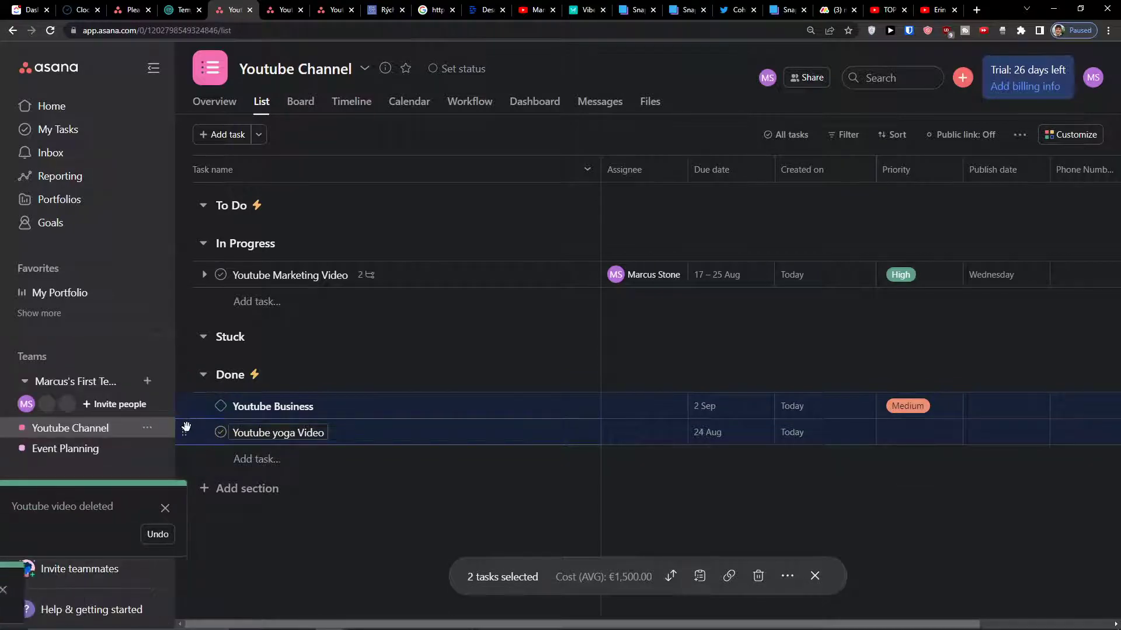
drag(186, 428, 219, 261)
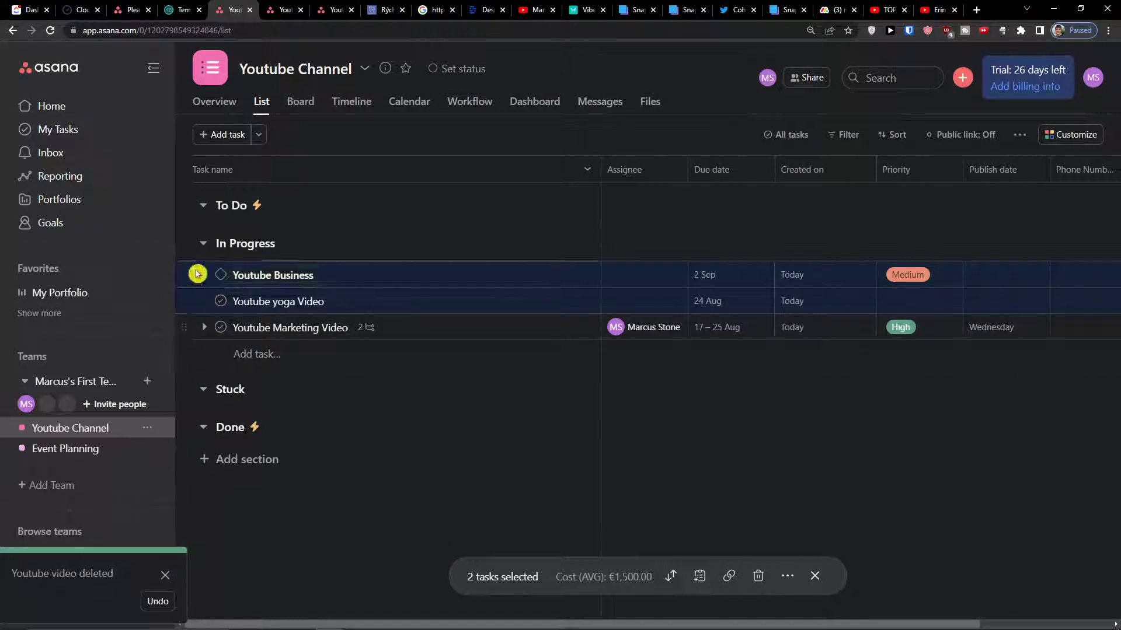
click(51, 224)
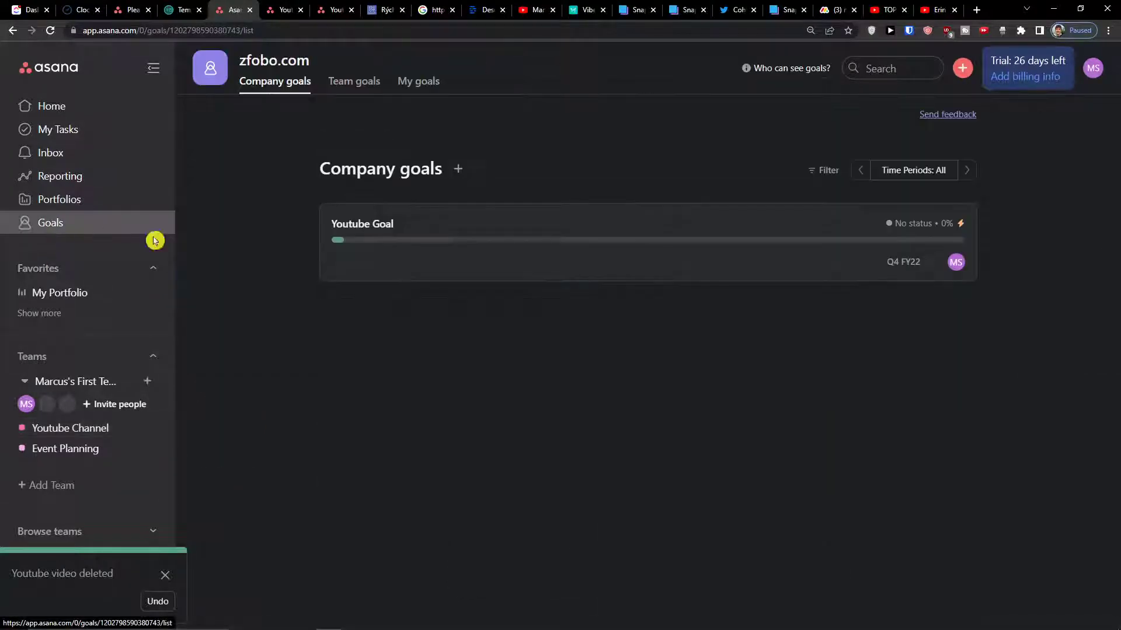
Open Youtube Goal and link the Youtube Channel project to it.
click(497, 223)
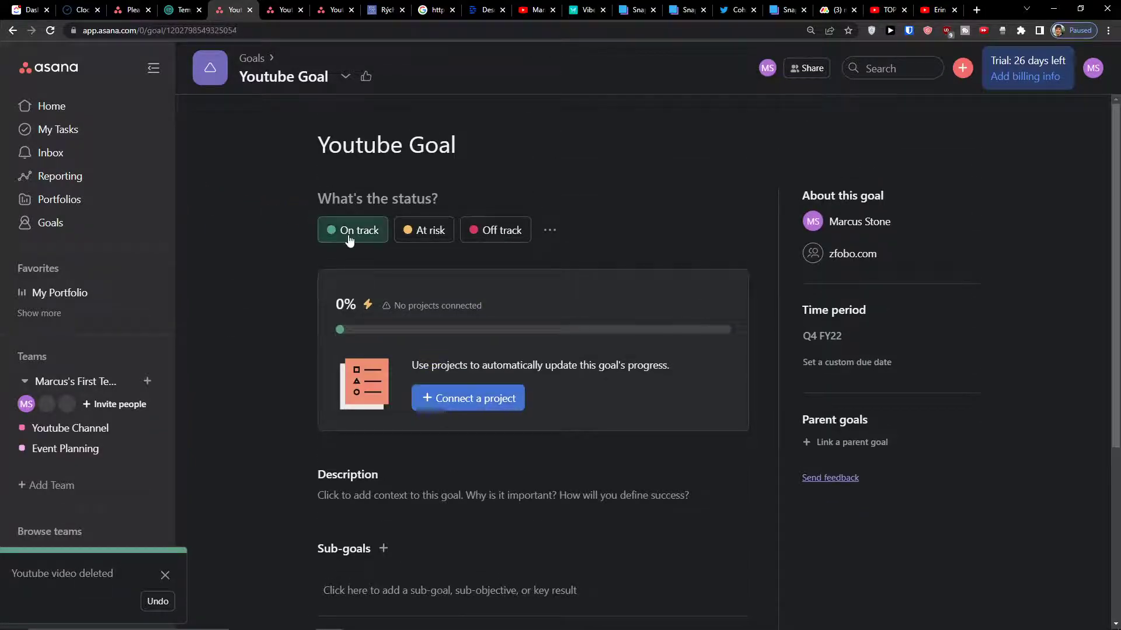
click(542, 227)
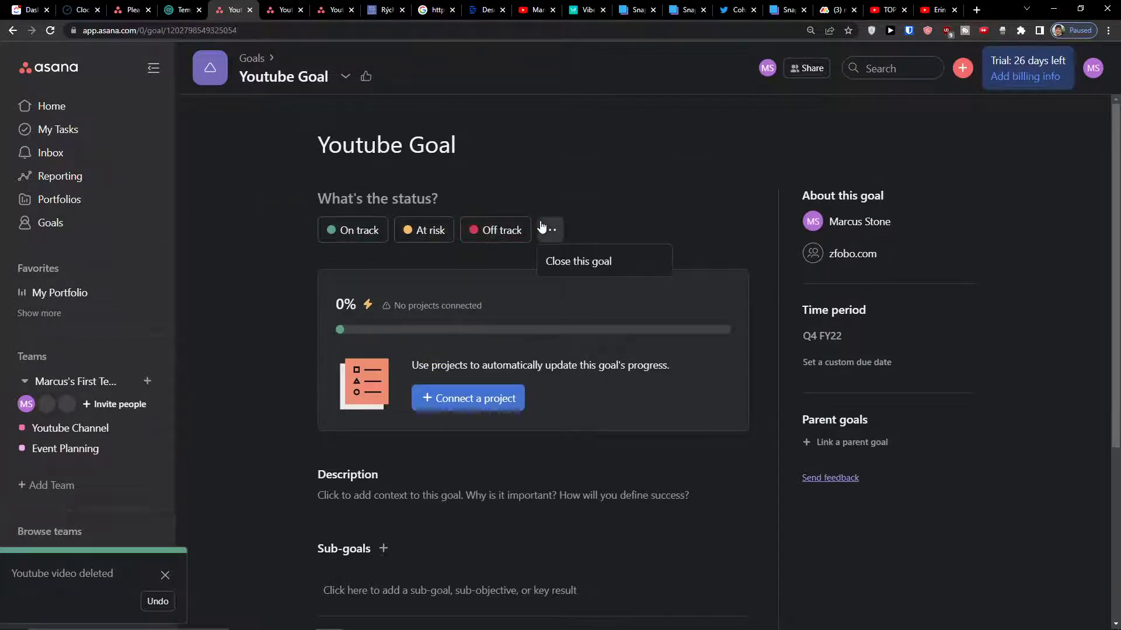
click(461, 388)
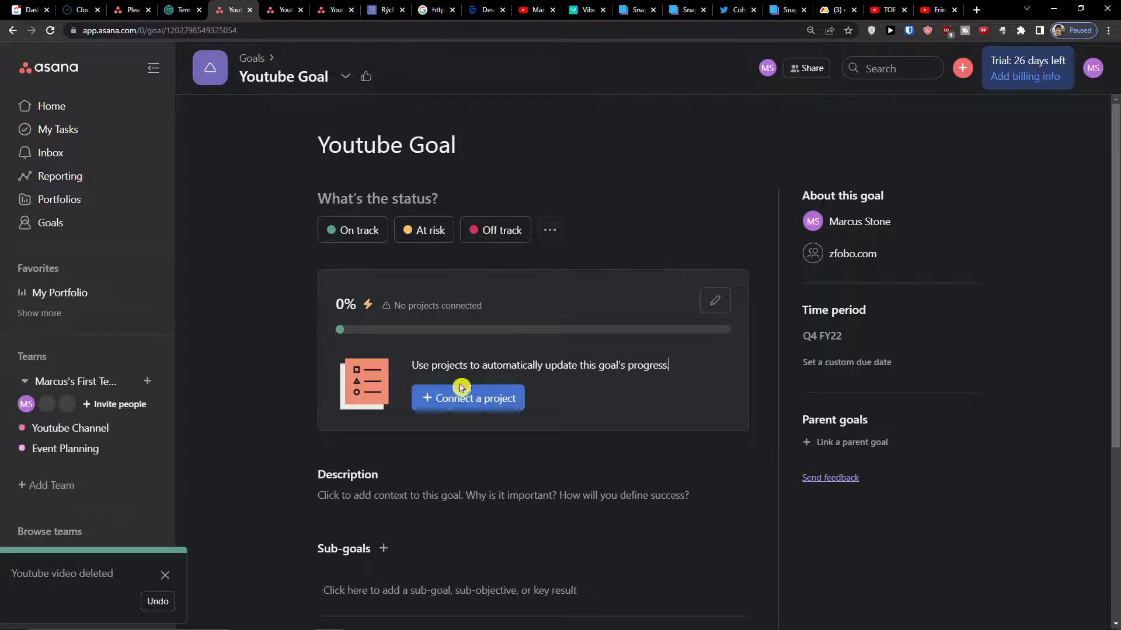
click(470, 458)
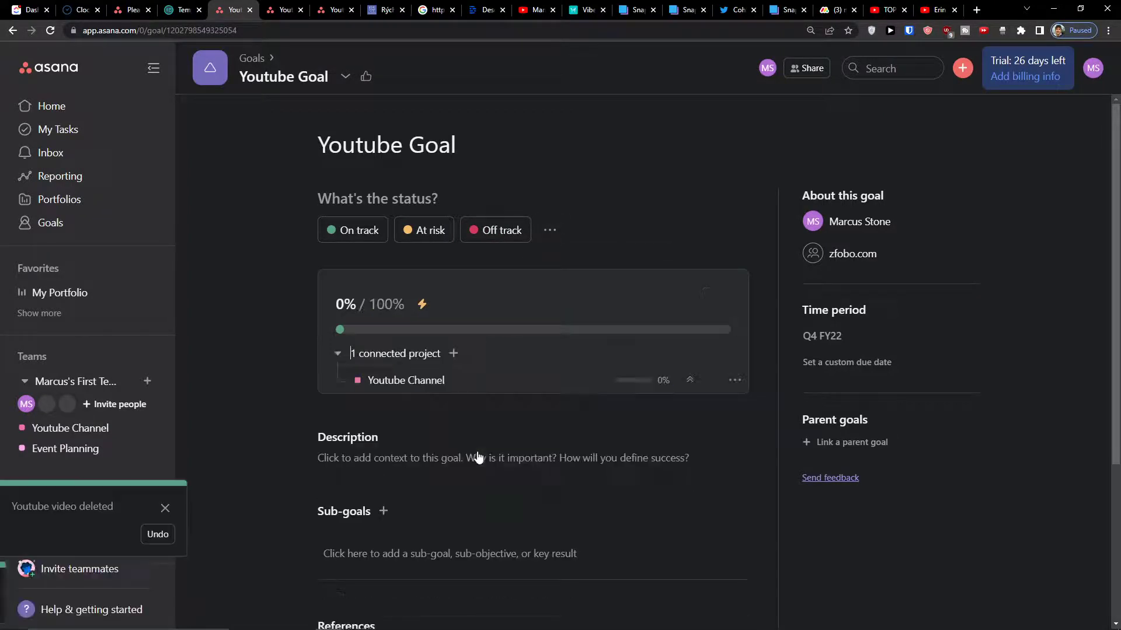
click(467, 400)
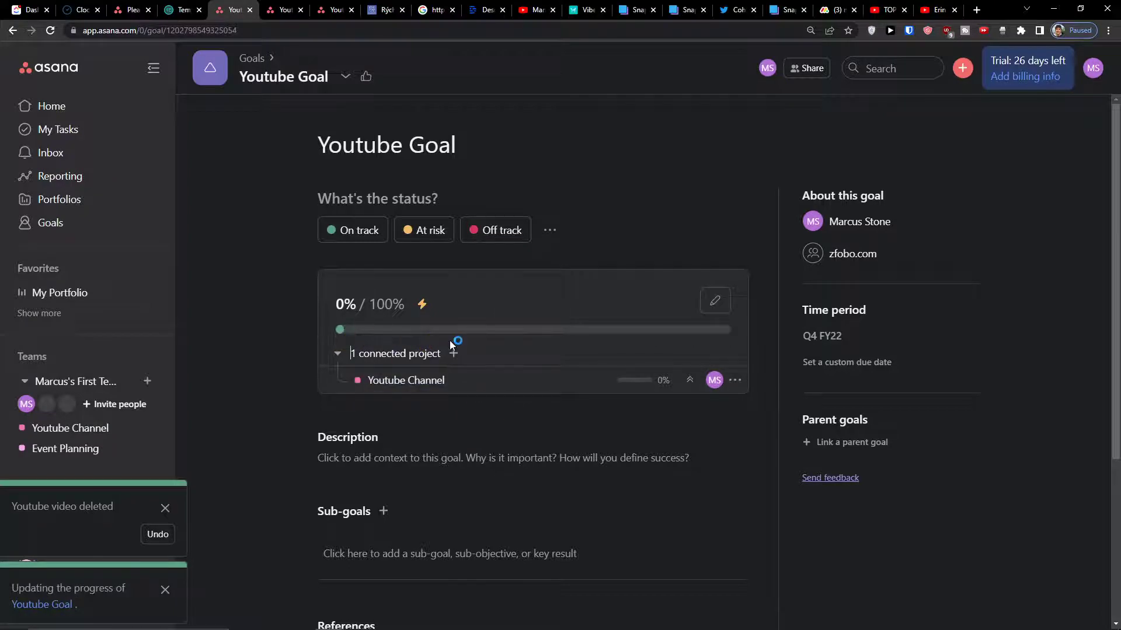
click(129, 439)
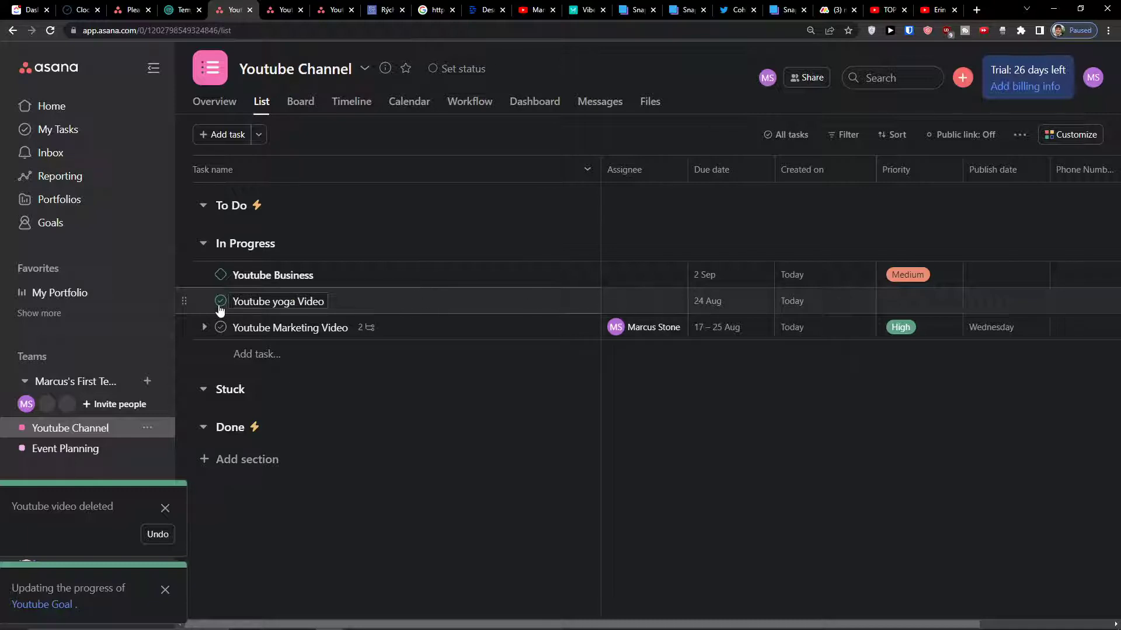
Mark the Youtube yoga Video and Youtube Marketing Video tasks complete.
click(220, 302)
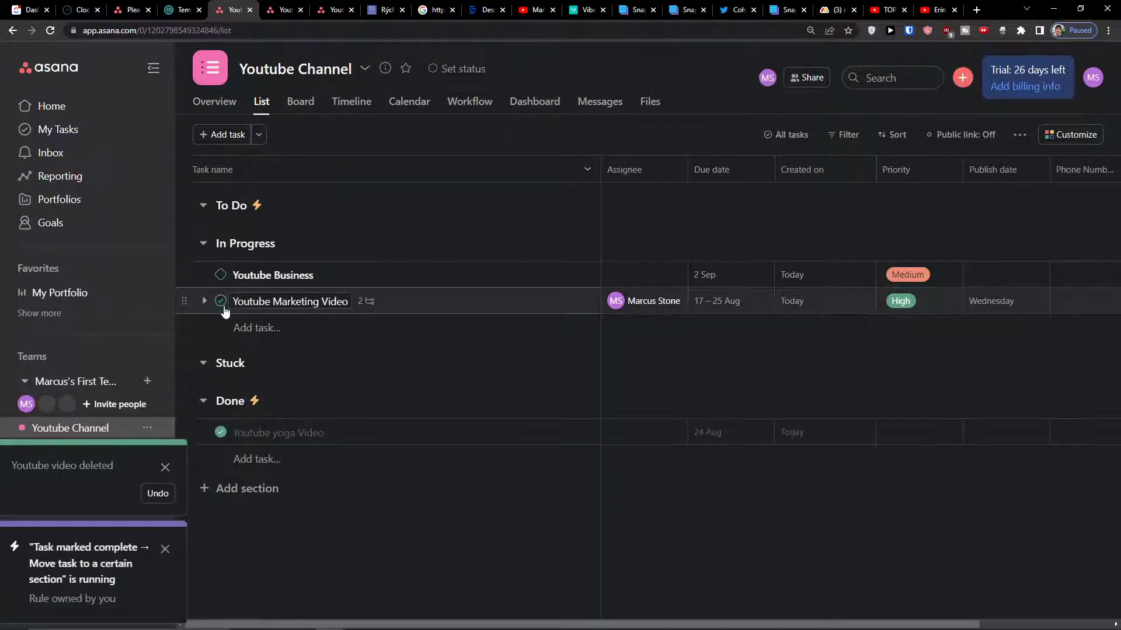
click(250, 431)
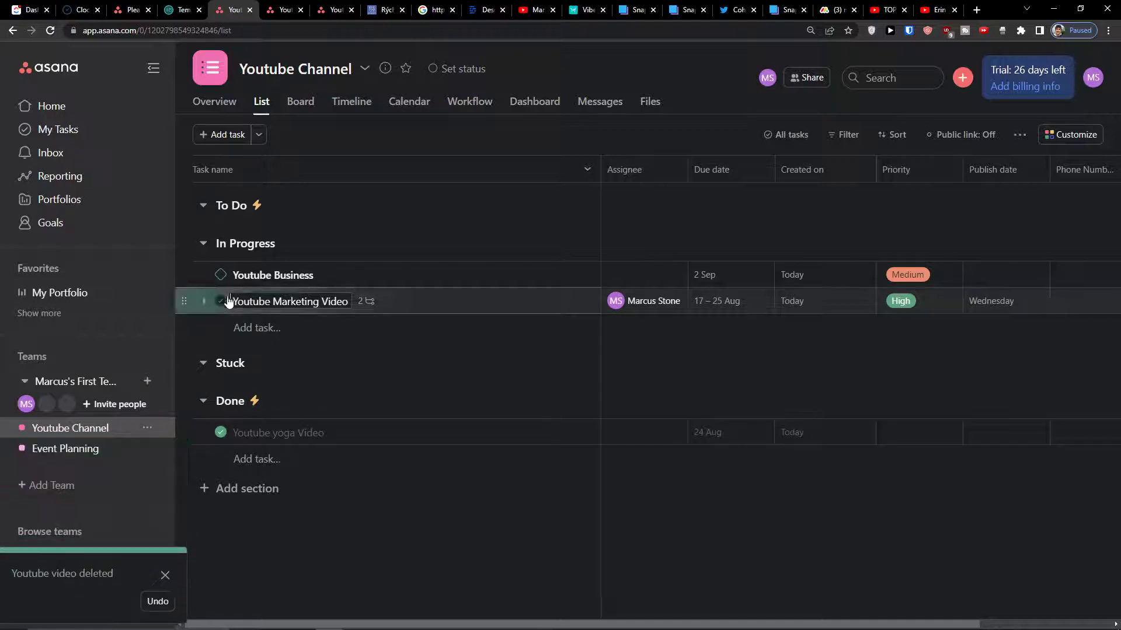
click(222, 300)
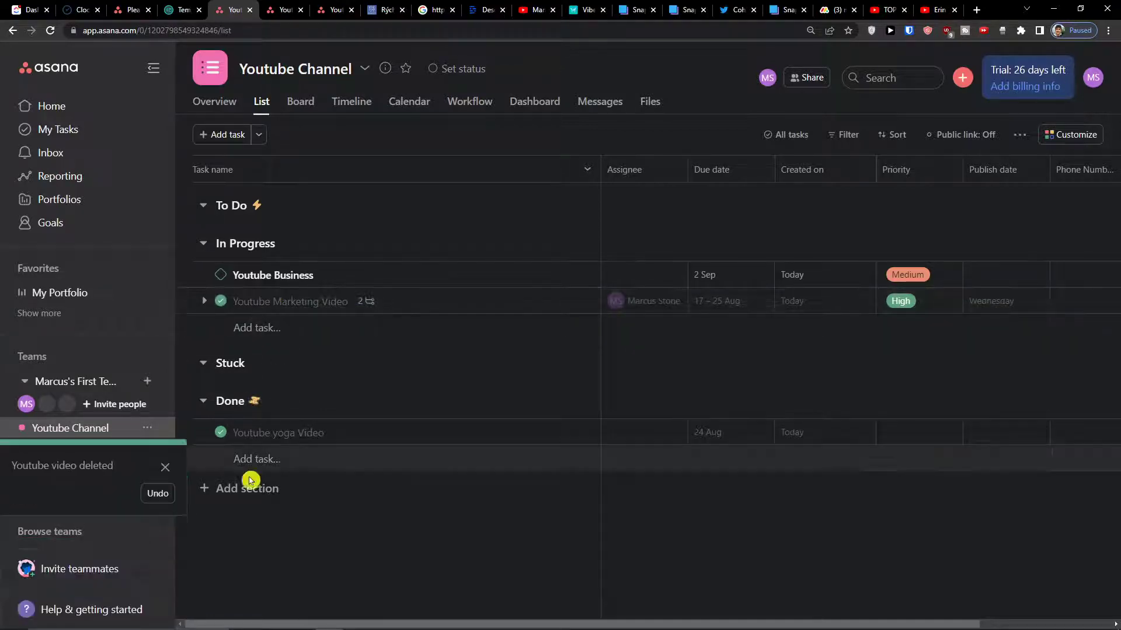
click(79, 232)
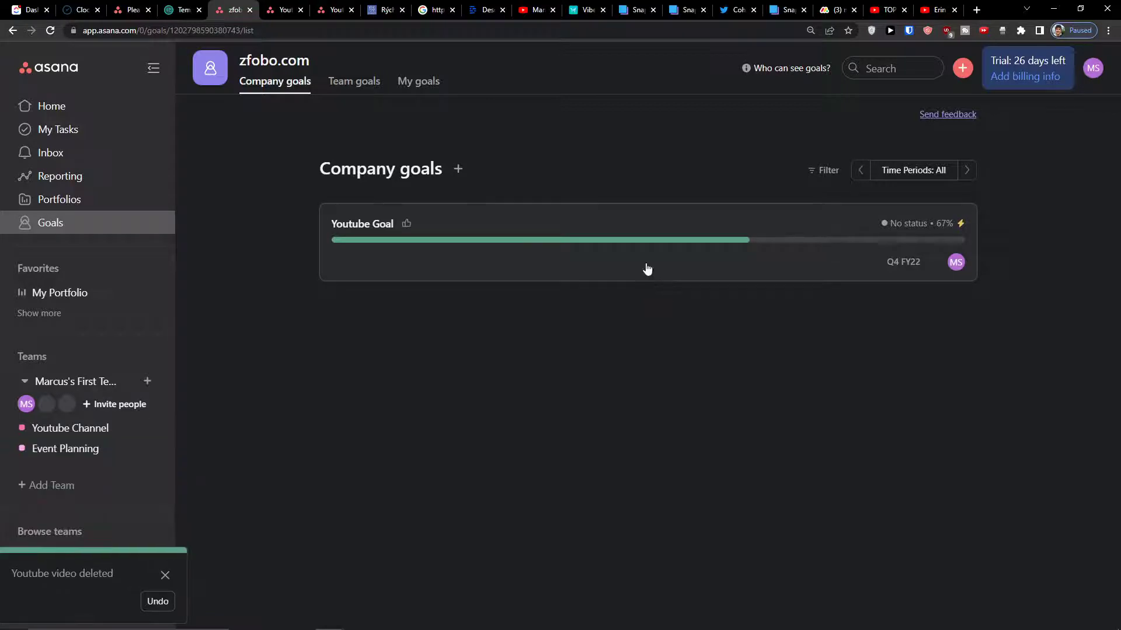
Open Youtube Goal, start an On track update, then return to the 67% goal page.
click(744, 225)
click(375, 228)
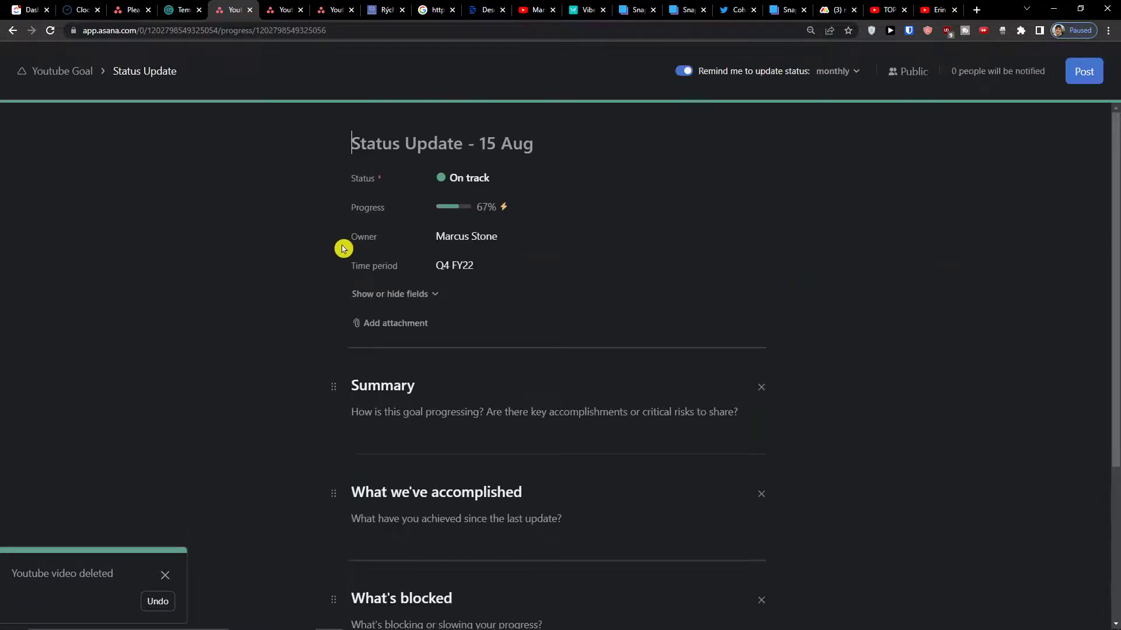
click(21, 32)
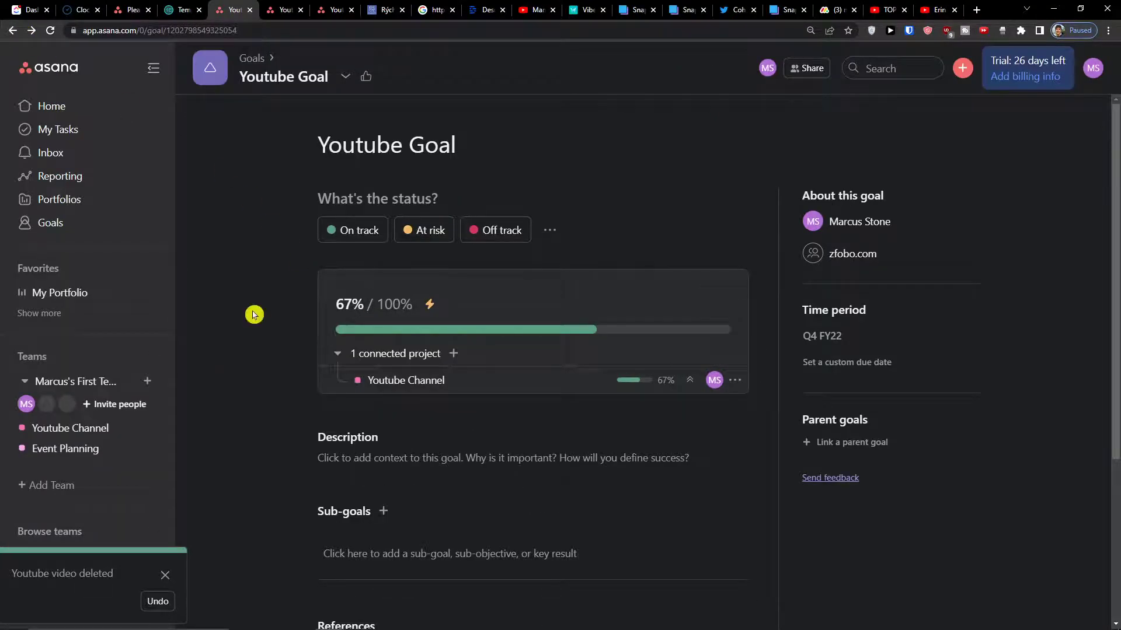
Add 'Youtube Email marketing video' and 'Youtube Guide video how to better sell' under In Progress.
click(86, 432)
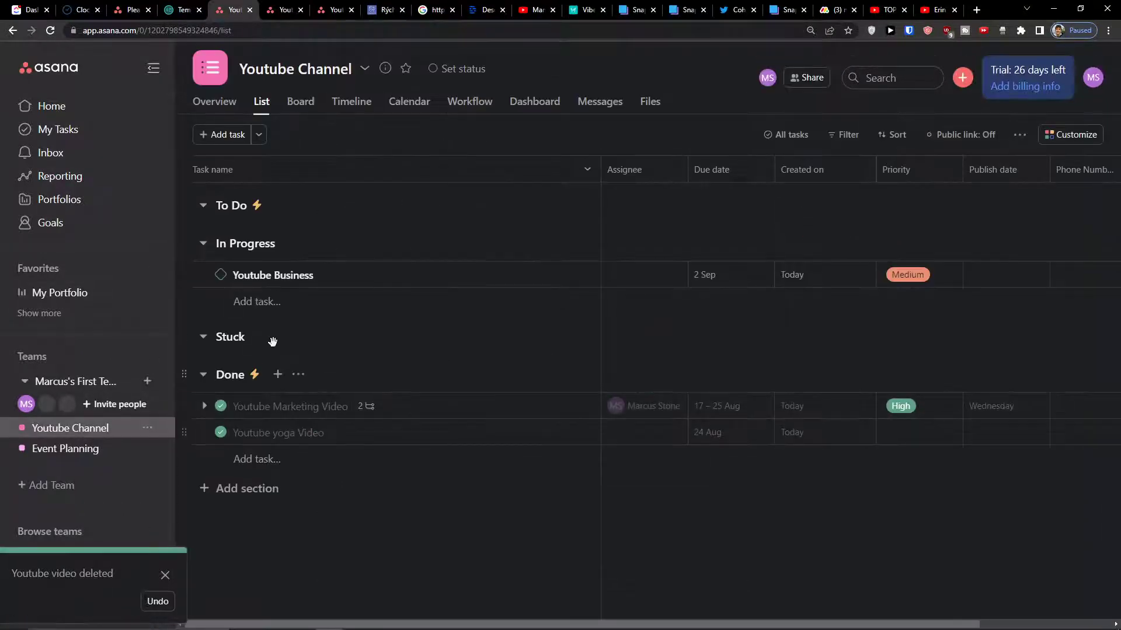
click(266, 302)
text(Youtube Email marketing video)
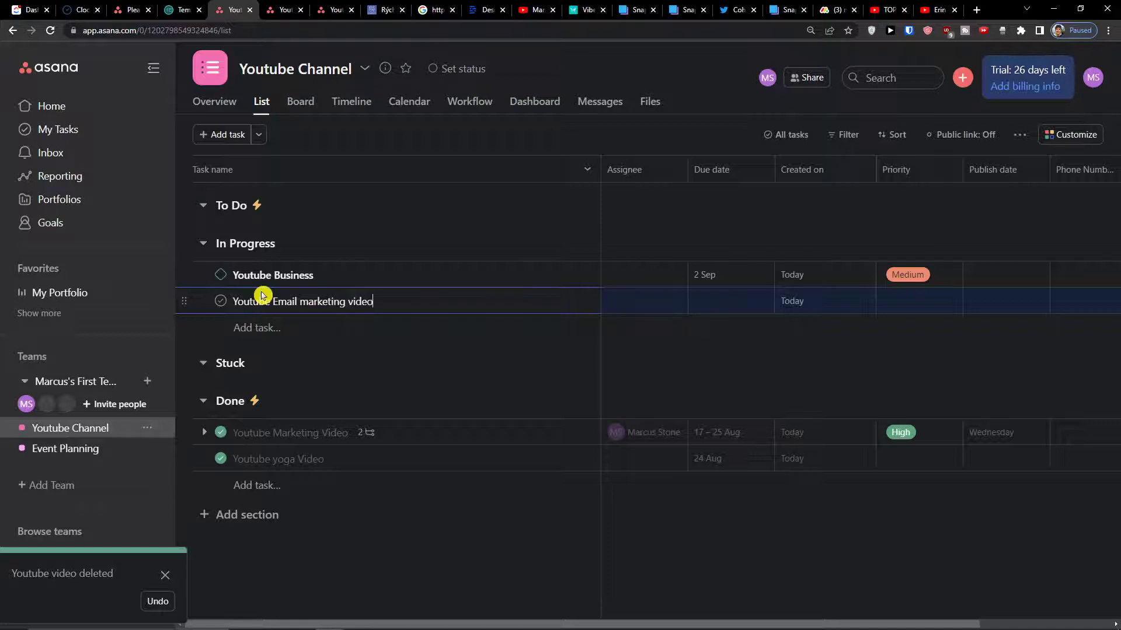
key(Return)
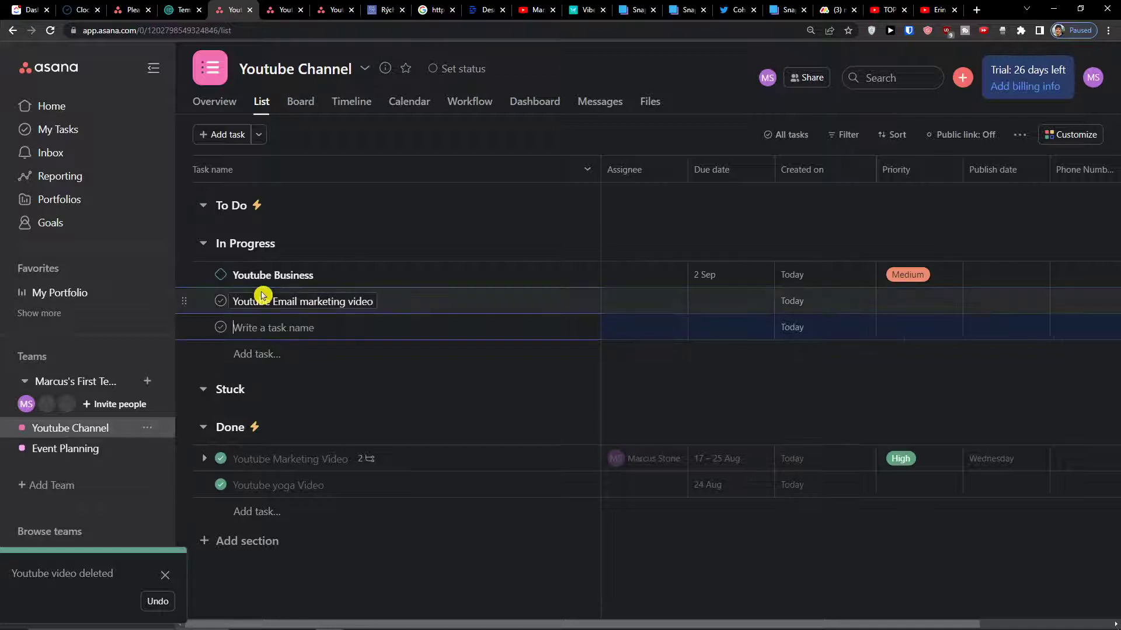
text(Youtube)
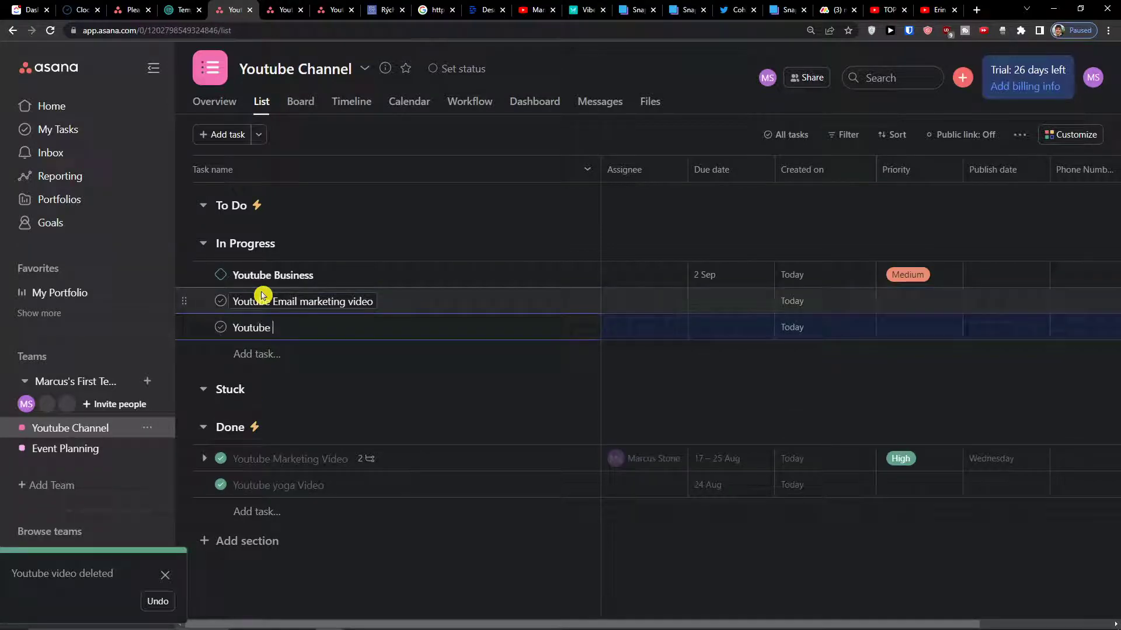
text( Guide video how to better)
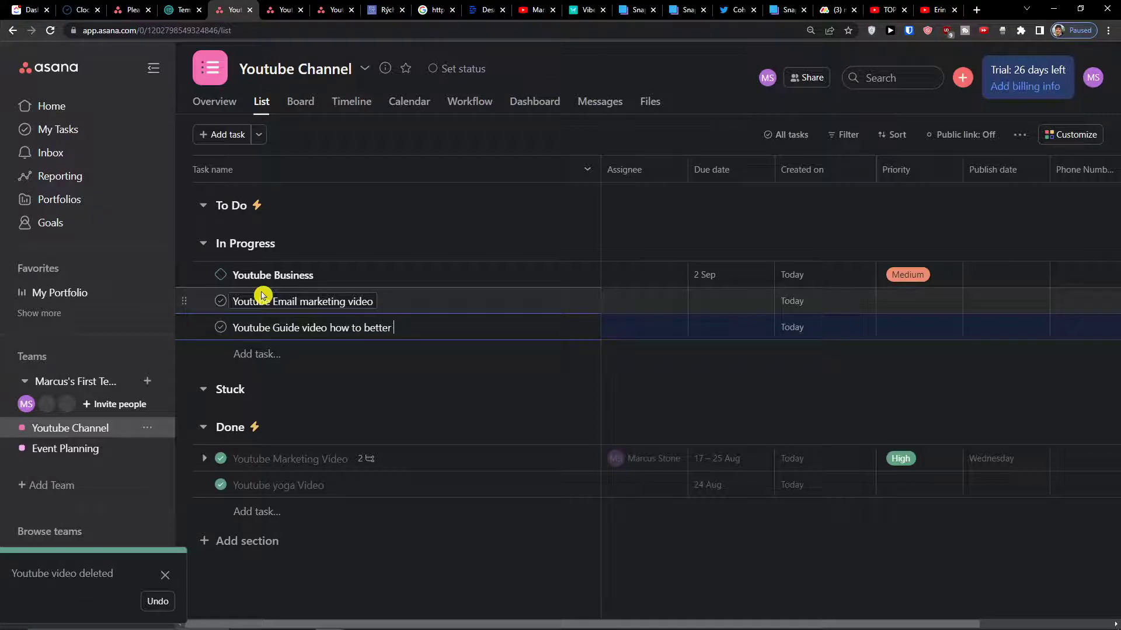
text( sell)
key(Return)
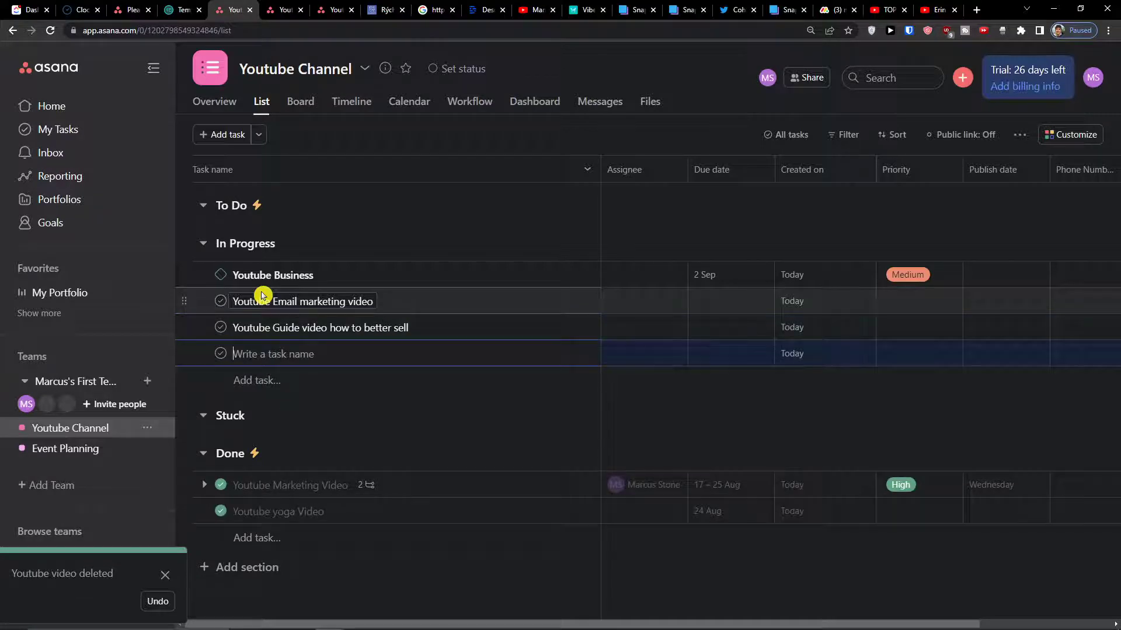
click(80, 230)
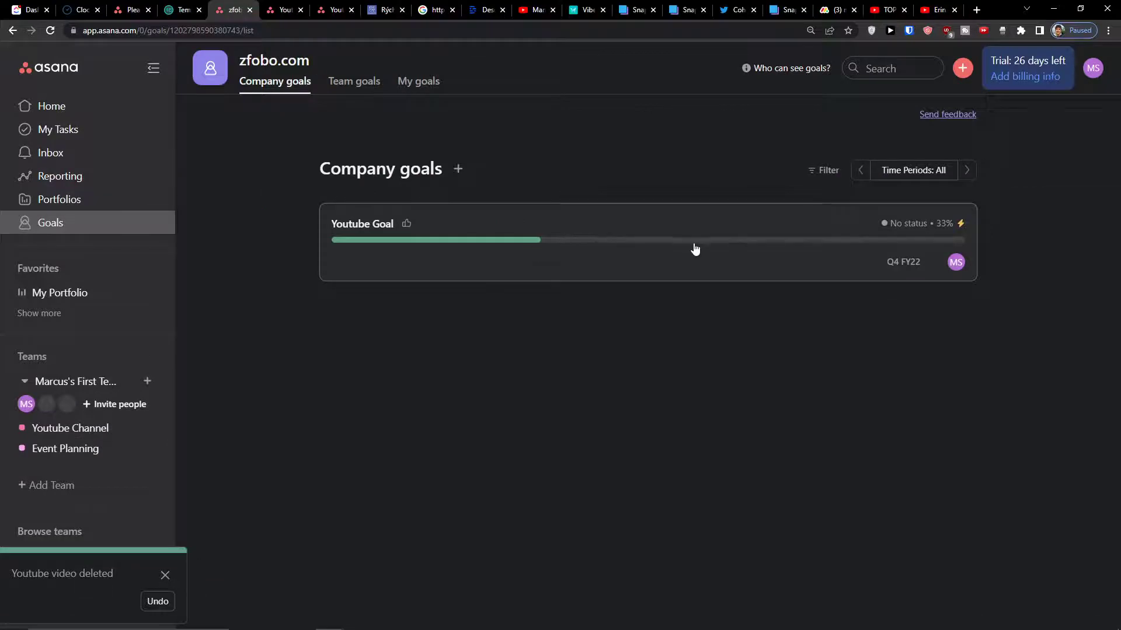
Open the Youtube Goal page and review its 40% progress.
click(902, 220)
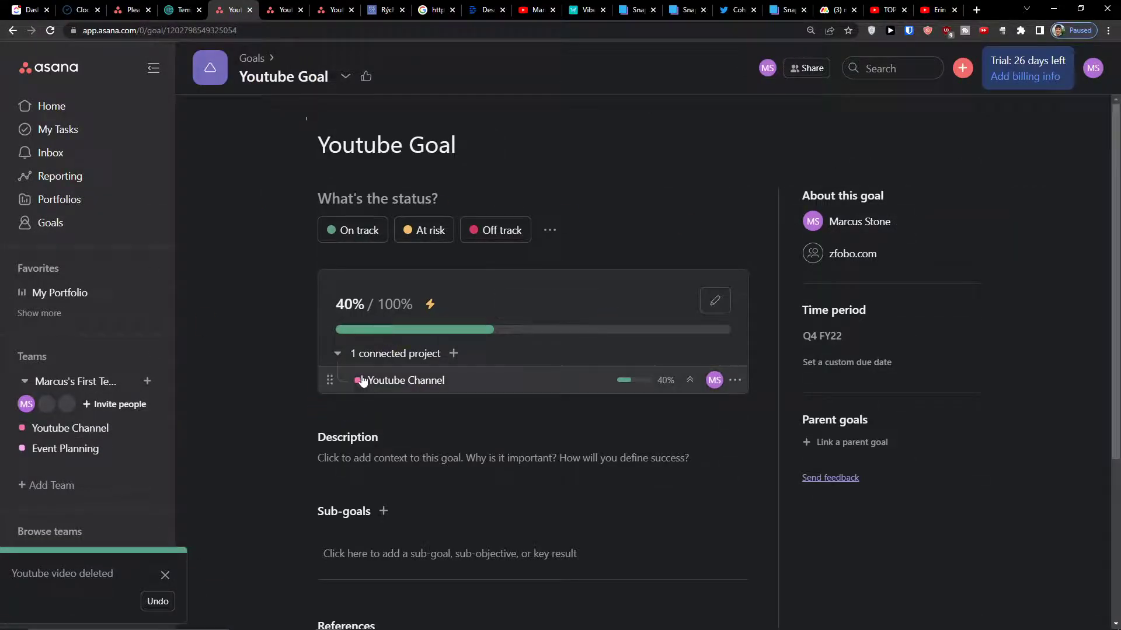
scroll(336, 461, down, 2)
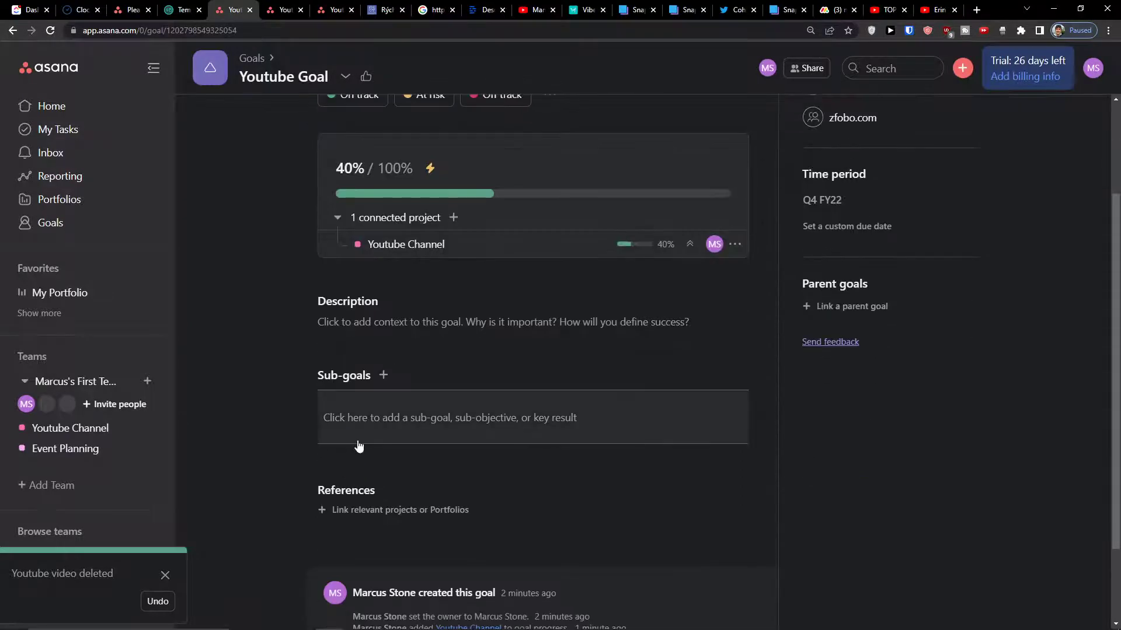
scroll(359, 446, up, 2)
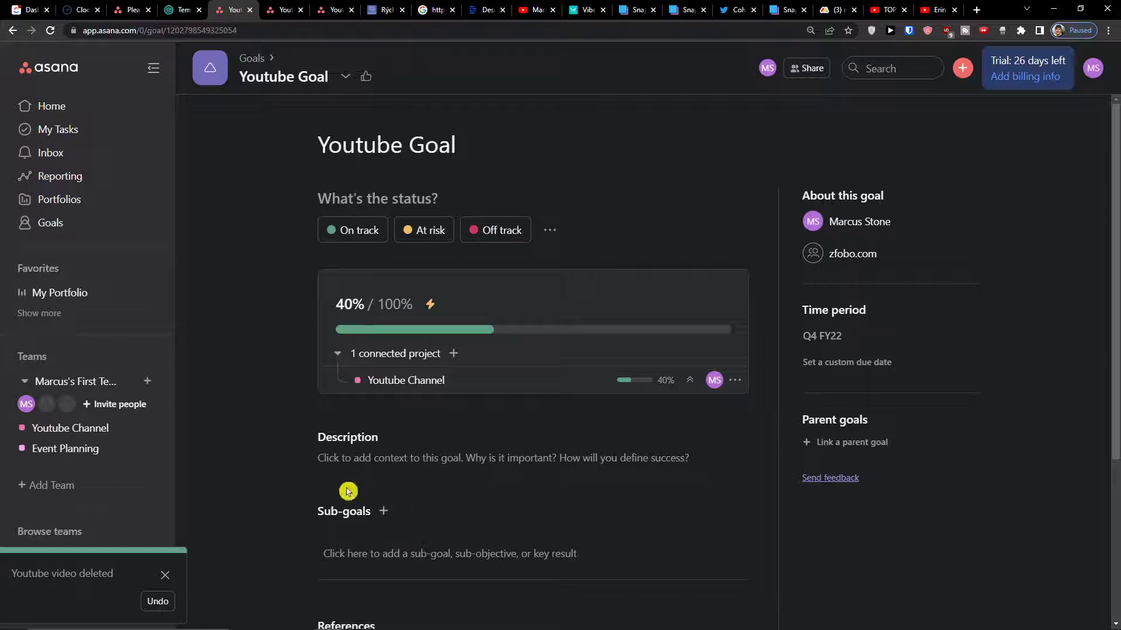
Leave the description empty, start a sub-goal named 'Youtube', then close the new goal dialog.
click(352, 467)
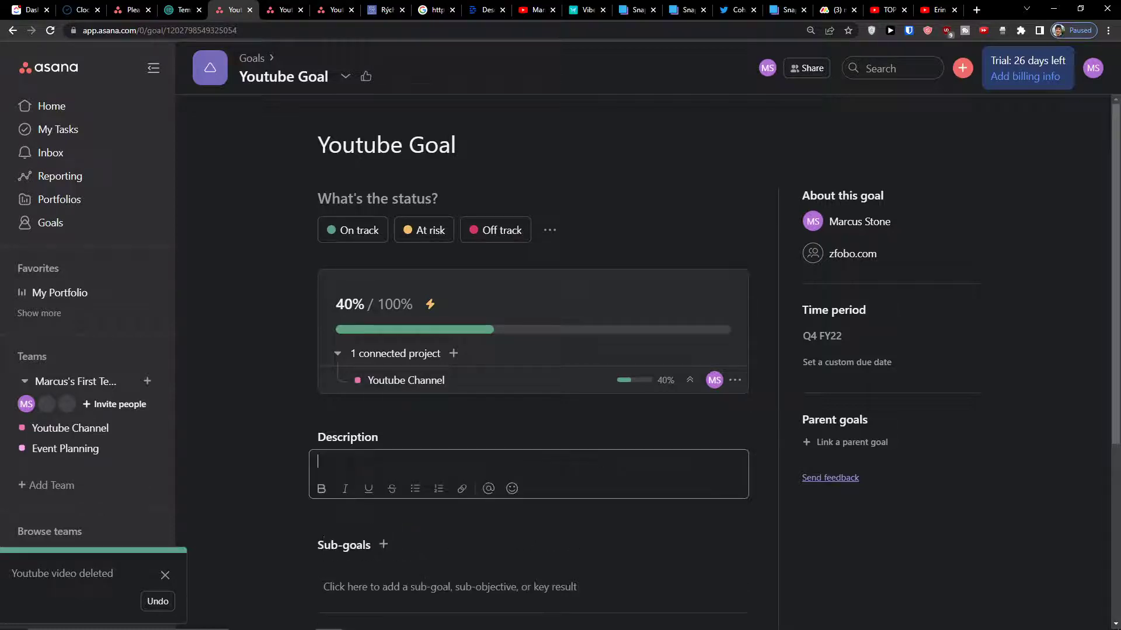
click(360, 480)
click(380, 510)
scroll(350, 515, down, 2)
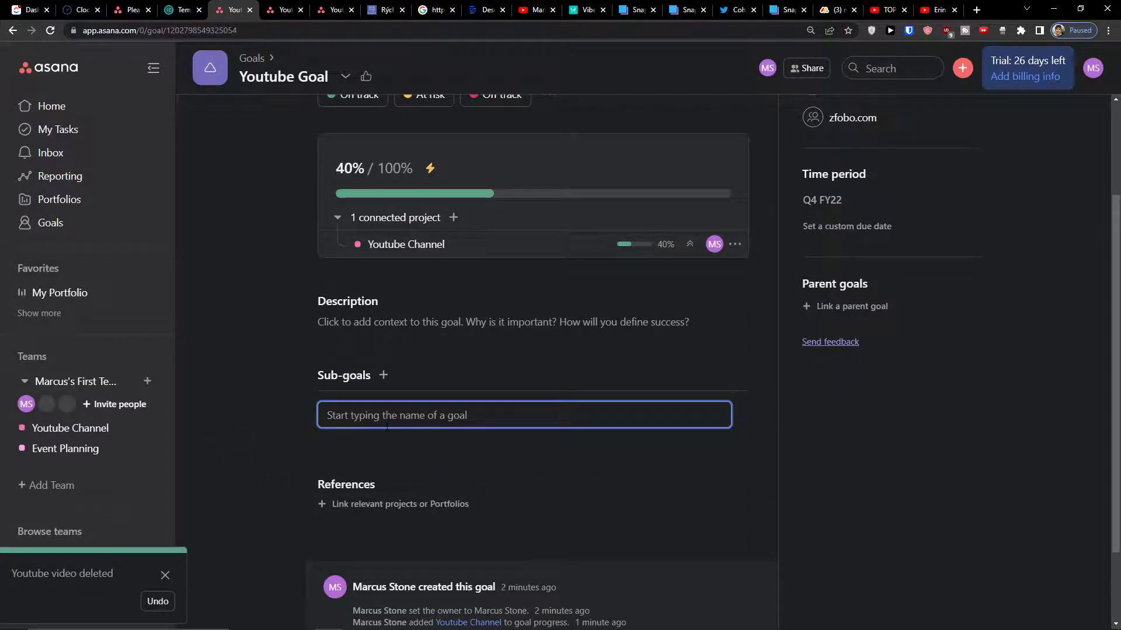
text(Youtub)
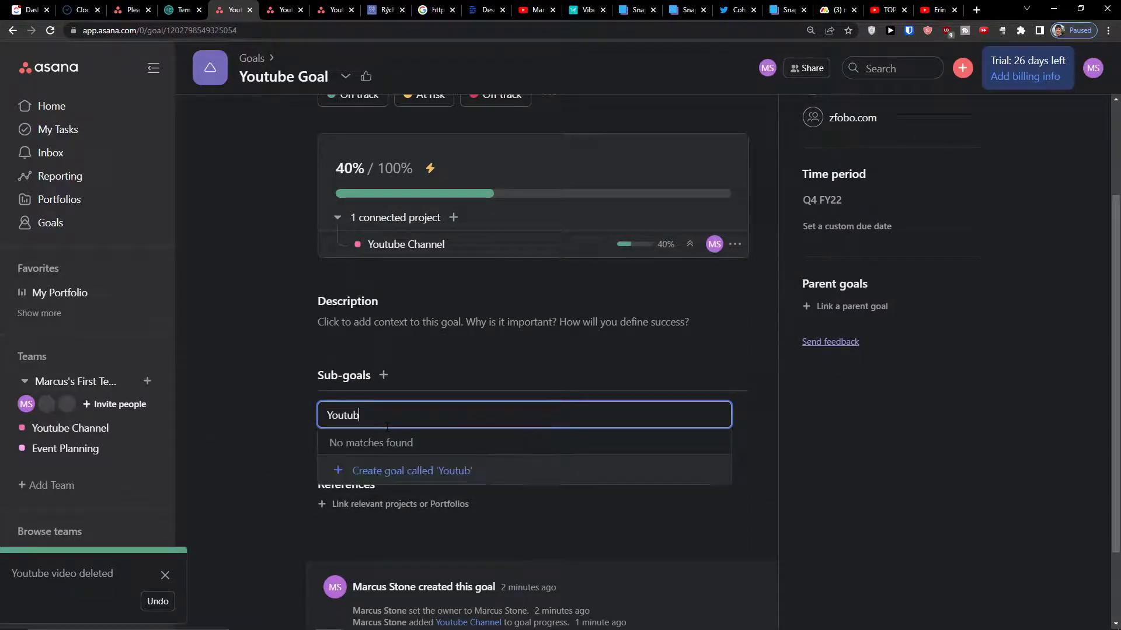
text(e)
click(371, 476)
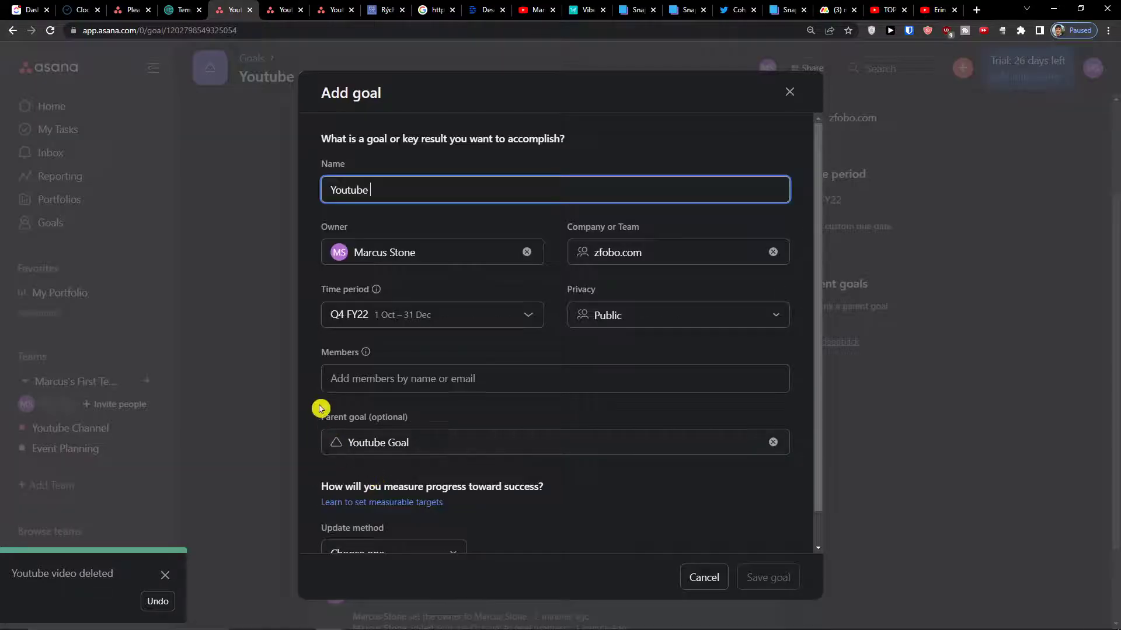
click(788, 92)
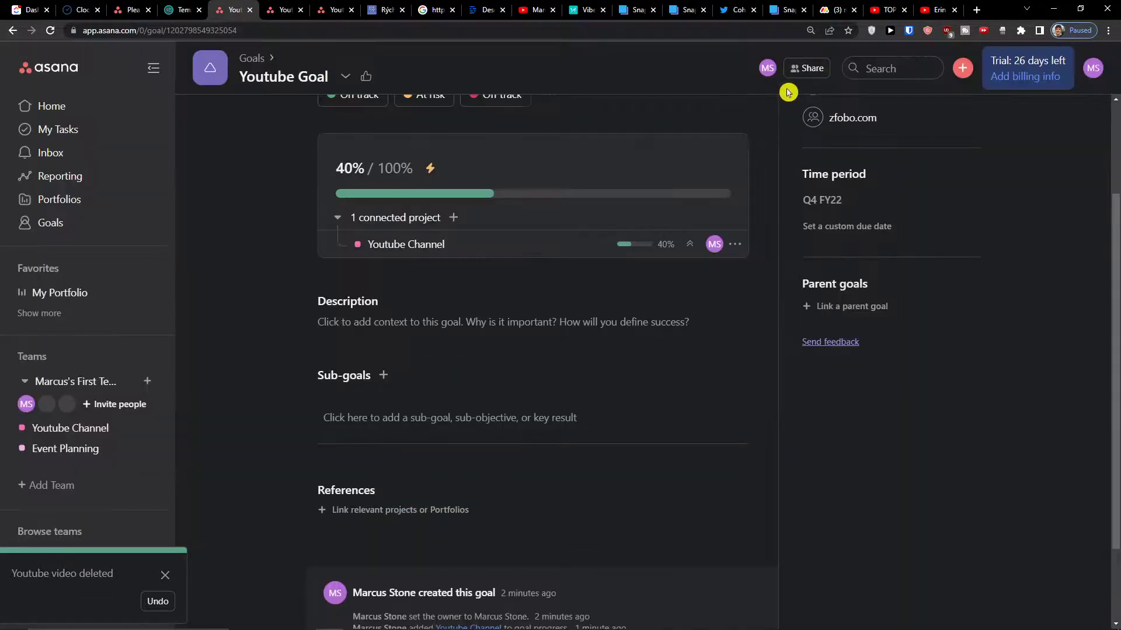
Review the Youtube Goal page, still reporting 40% progress.
scroll(373, 453, down, 2)
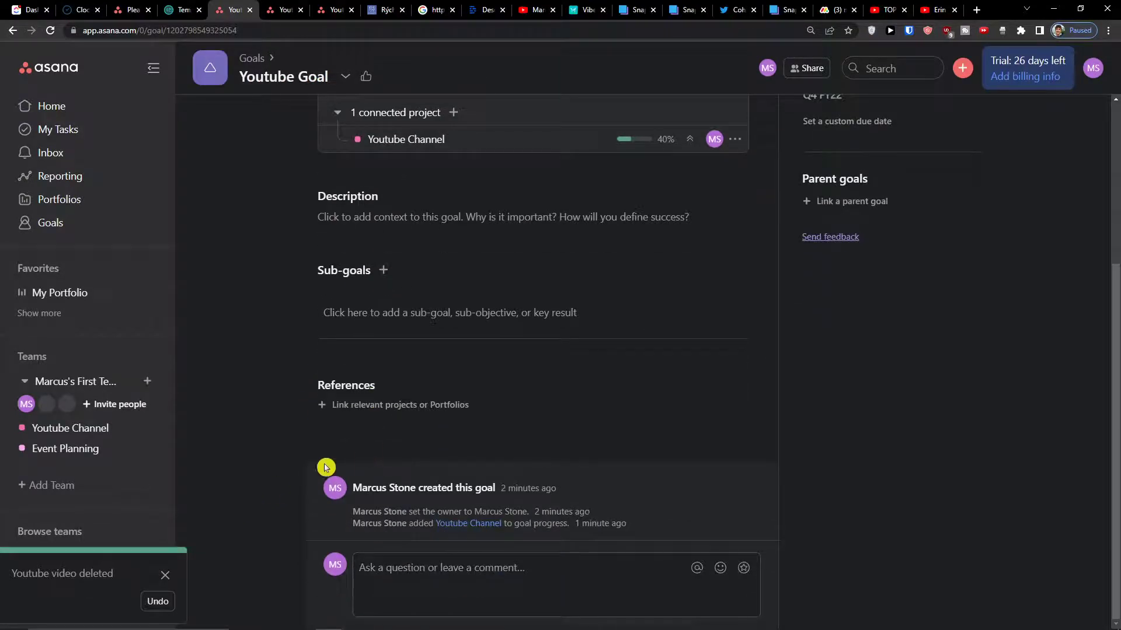
scroll(356, 413, up, 2)
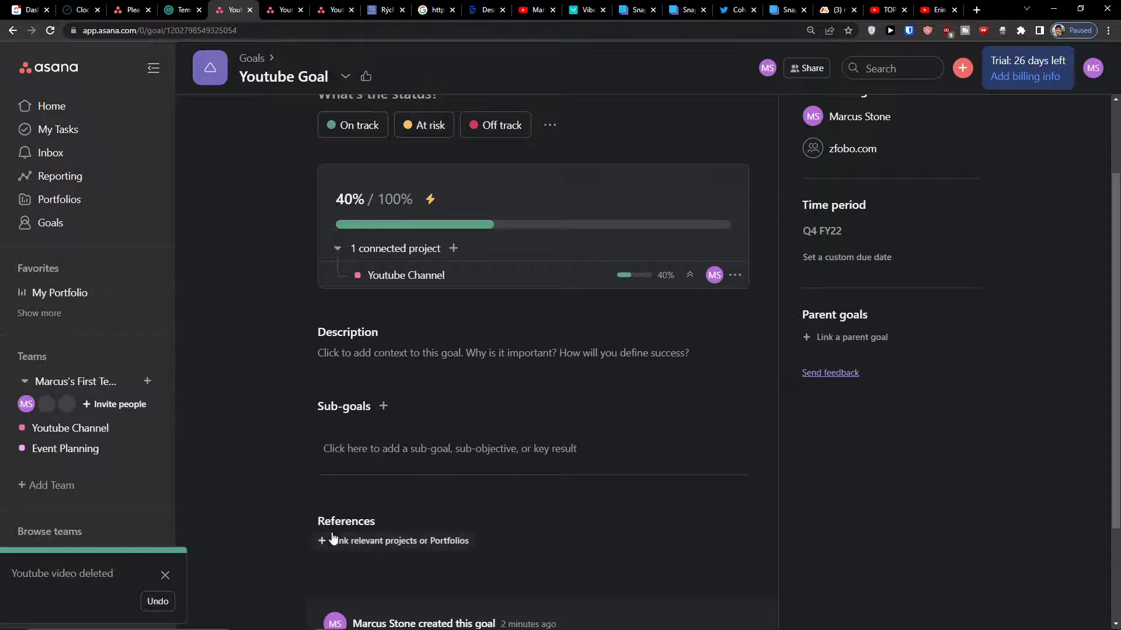
click(492, 546)
scroll(486, 545, up, 2)
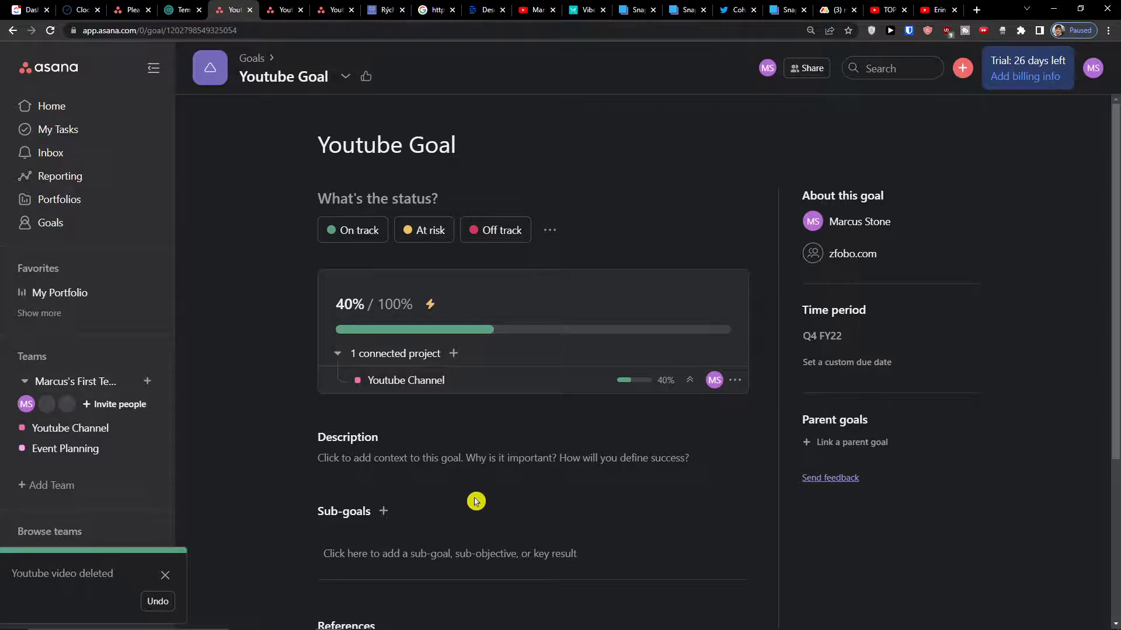
scroll(476, 500, down, 4)
scroll(398, 279, up, 4)
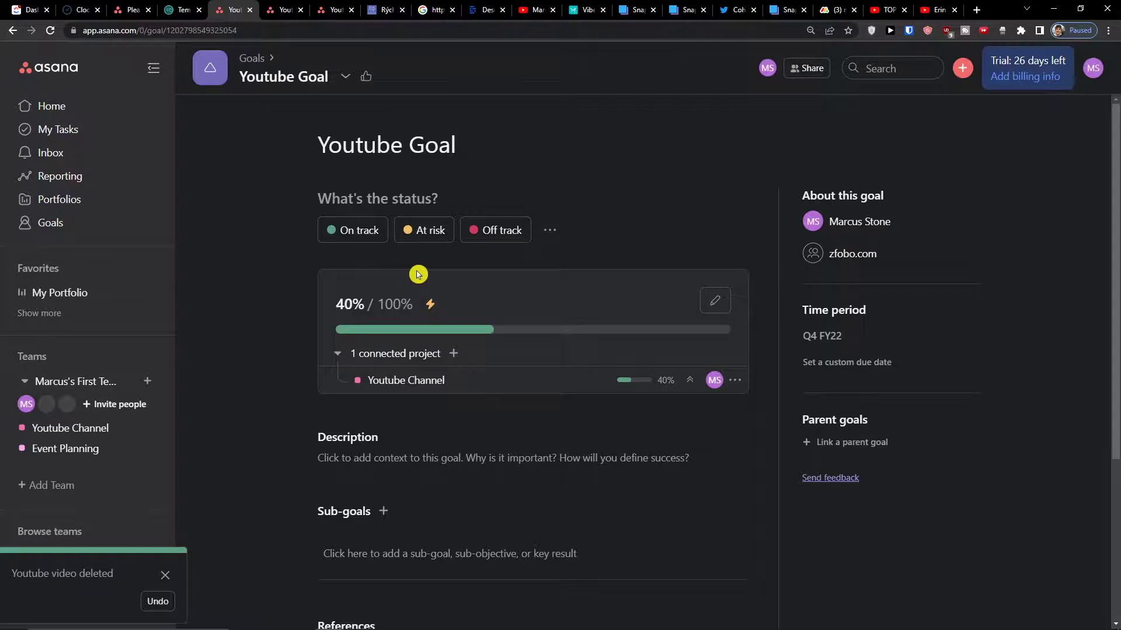
click(344, 77)
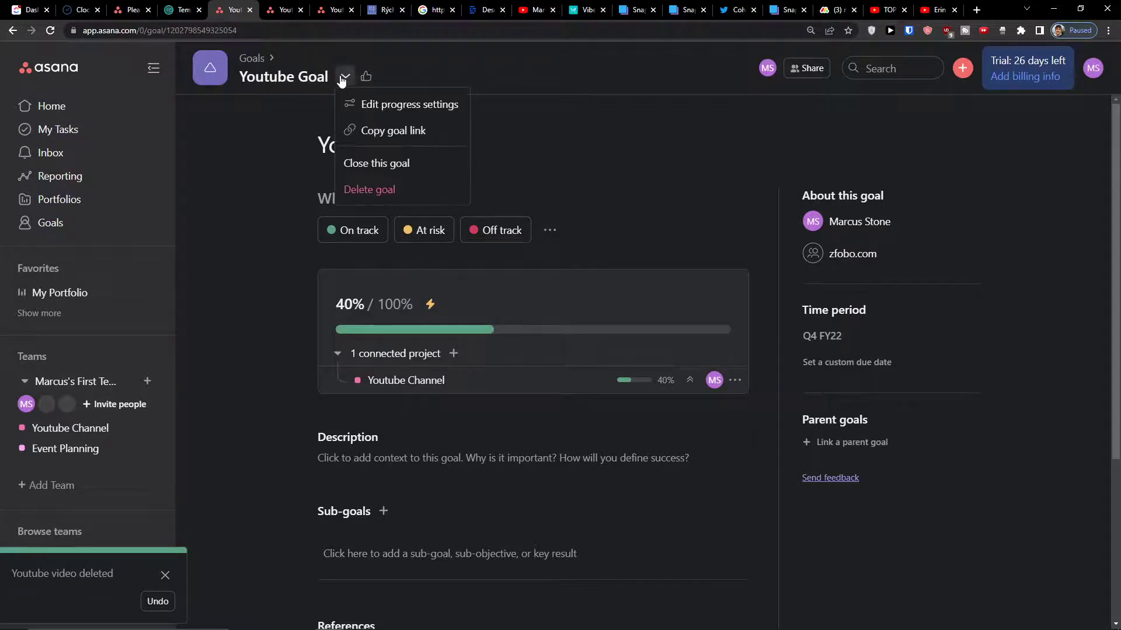
click(368, 103)
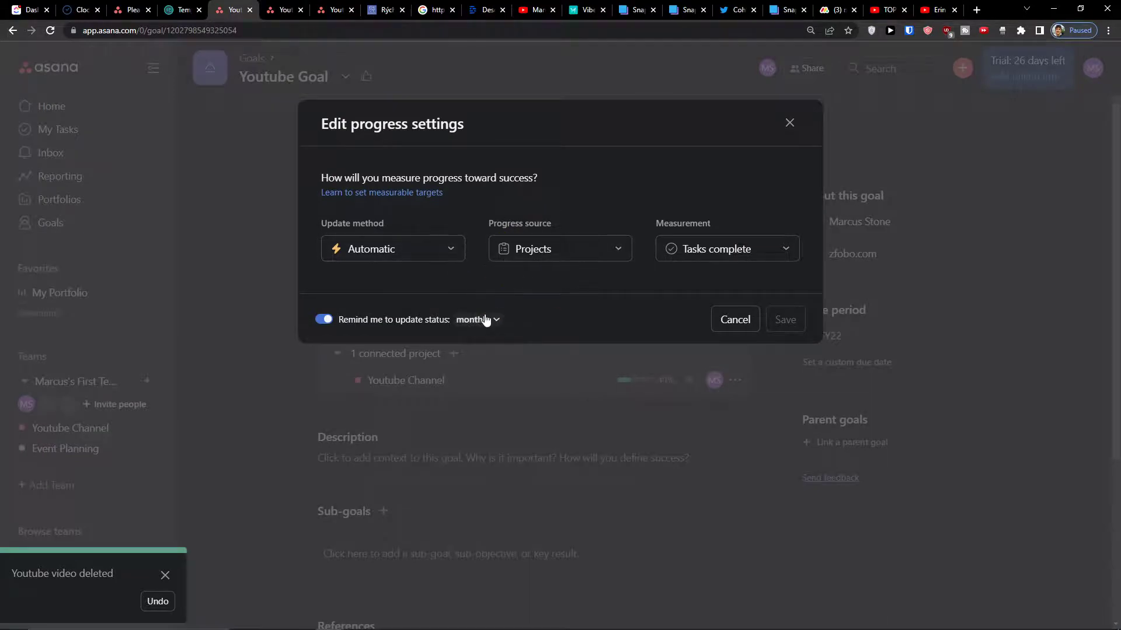
click(561, 251)
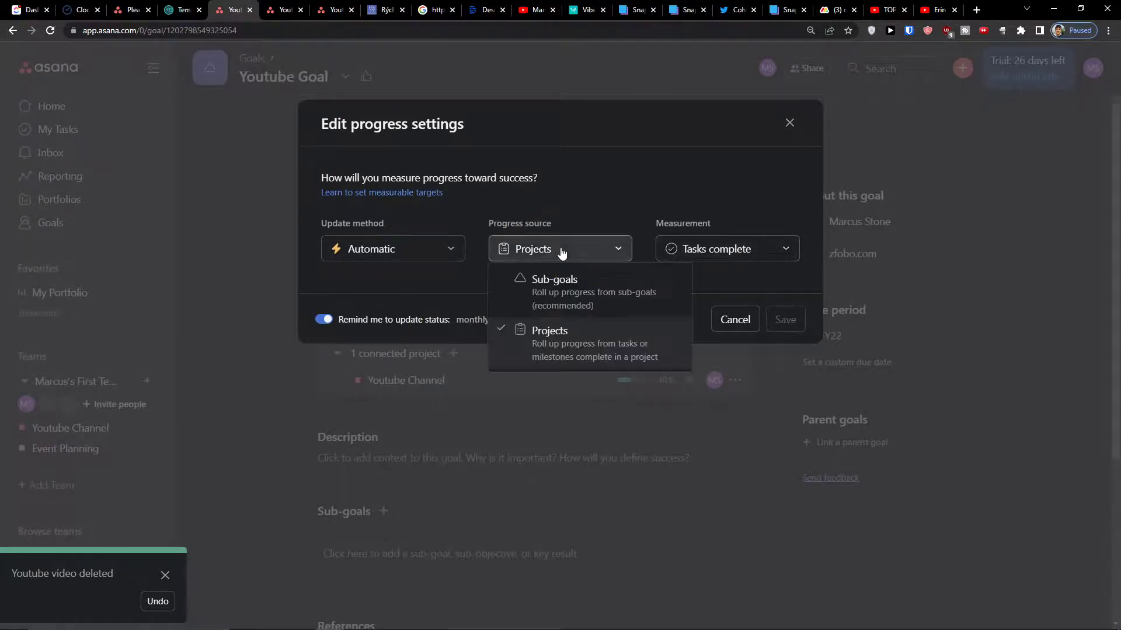
click(671, 250)
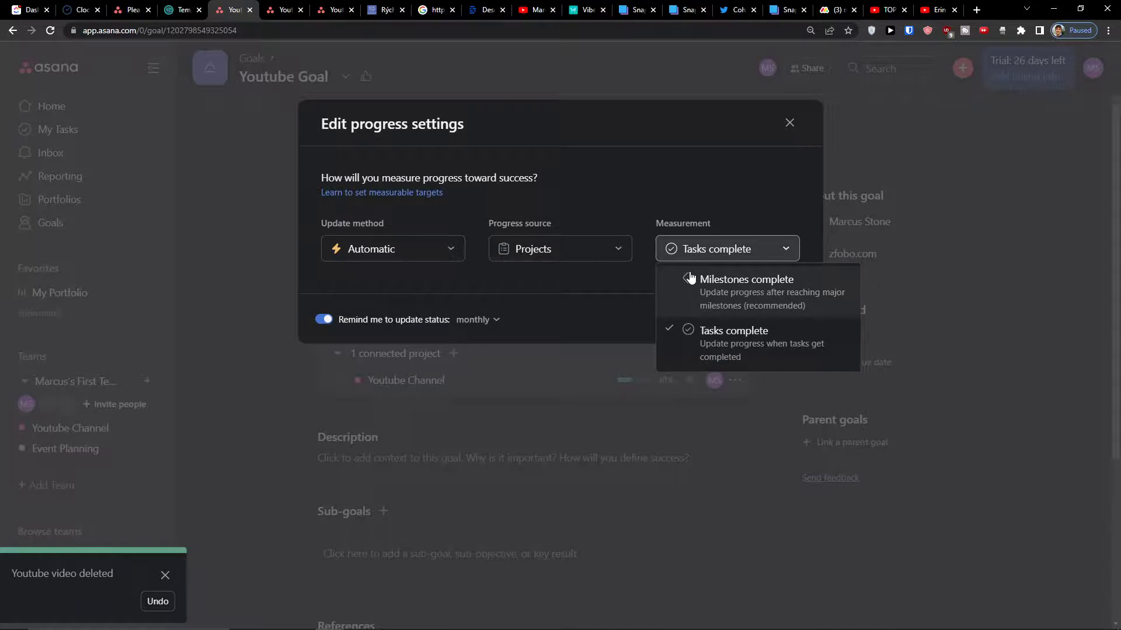
click(531, 296)
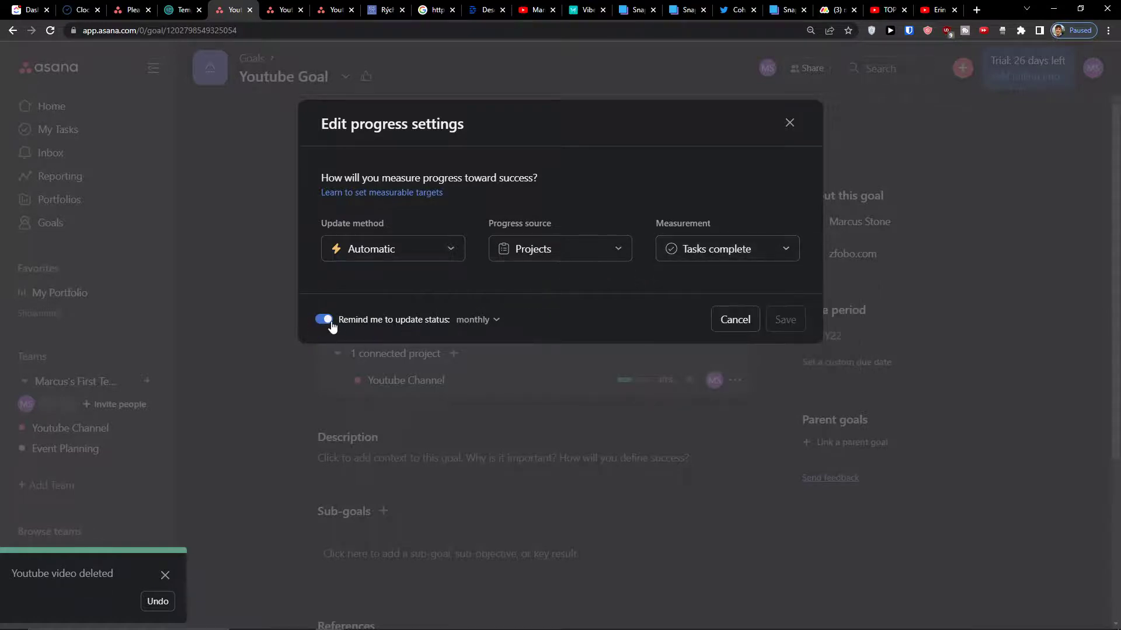
click(467, 322)
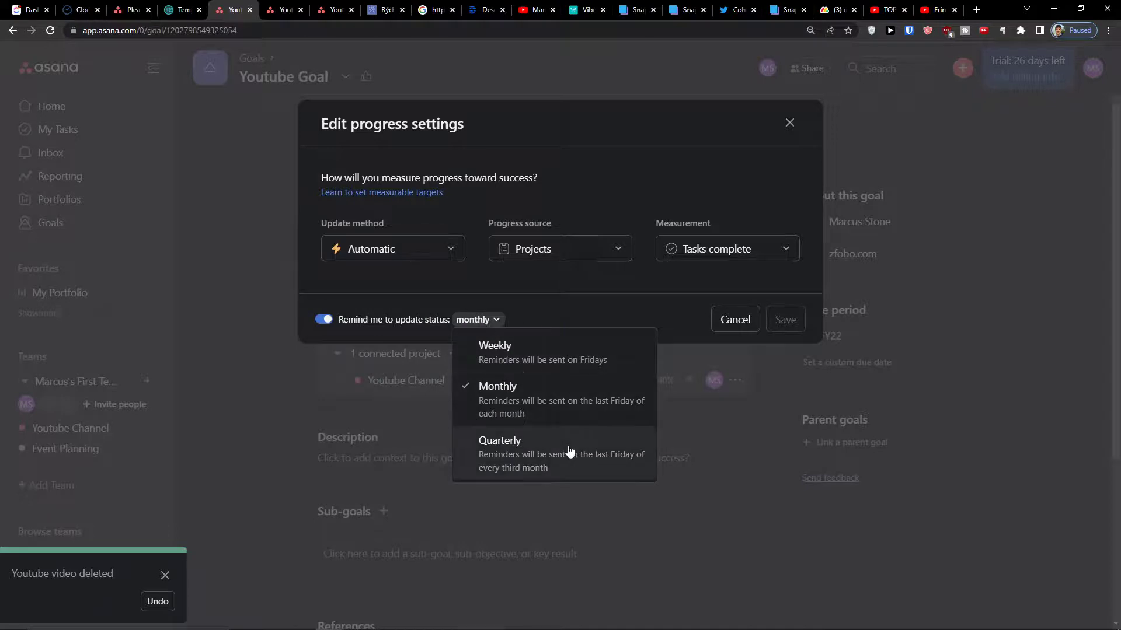
click(487, 323)
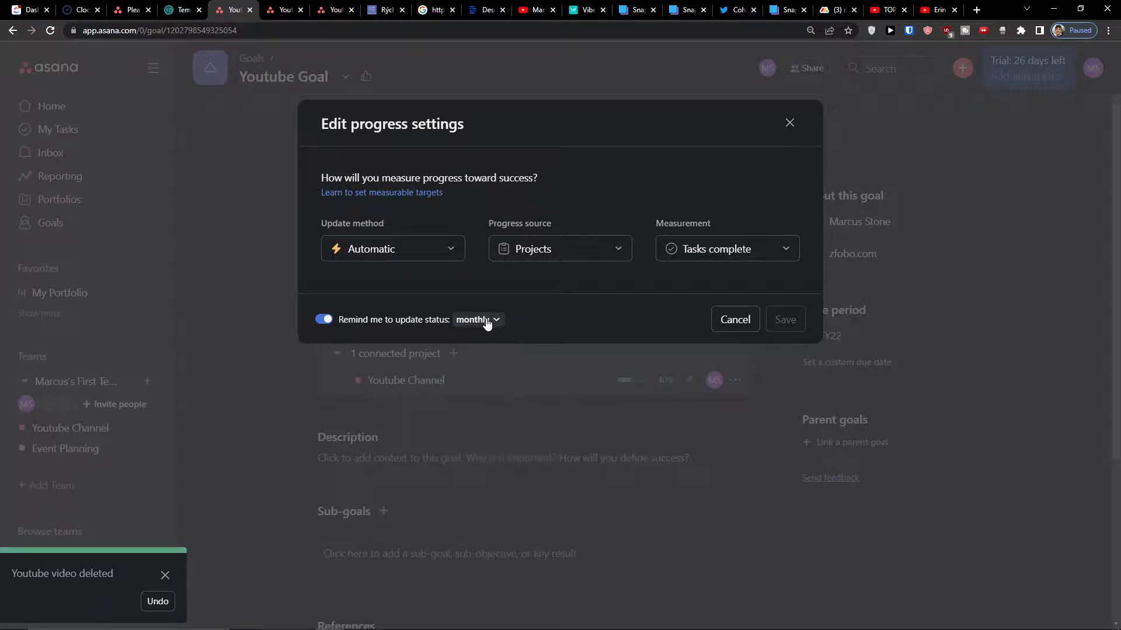
click(784, 124)
click(354, 144)
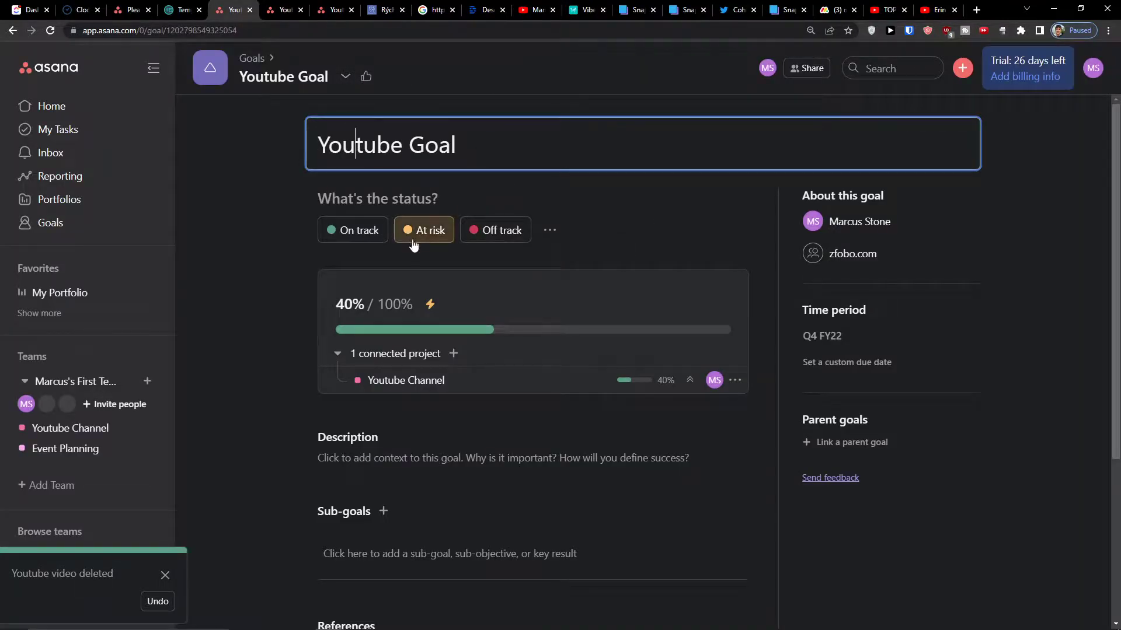
Mark the Youtube Goal On track to start a status update, then edit its Summary.
click(387, 229)
scroll(415, 310, down, 5)
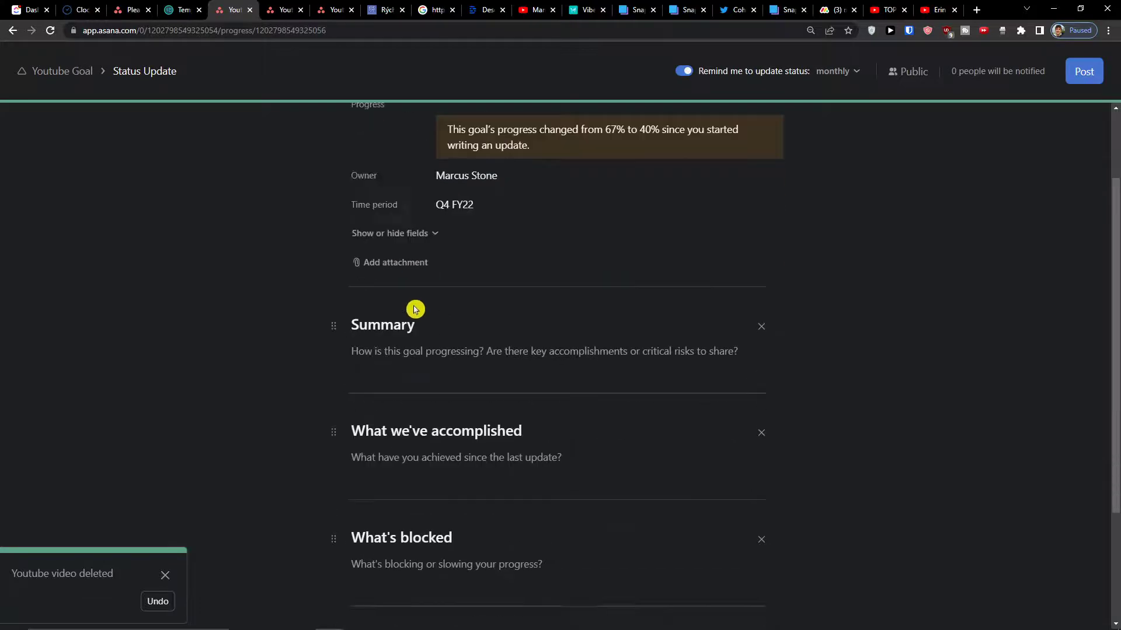
scroll(416, 310, up, 5)
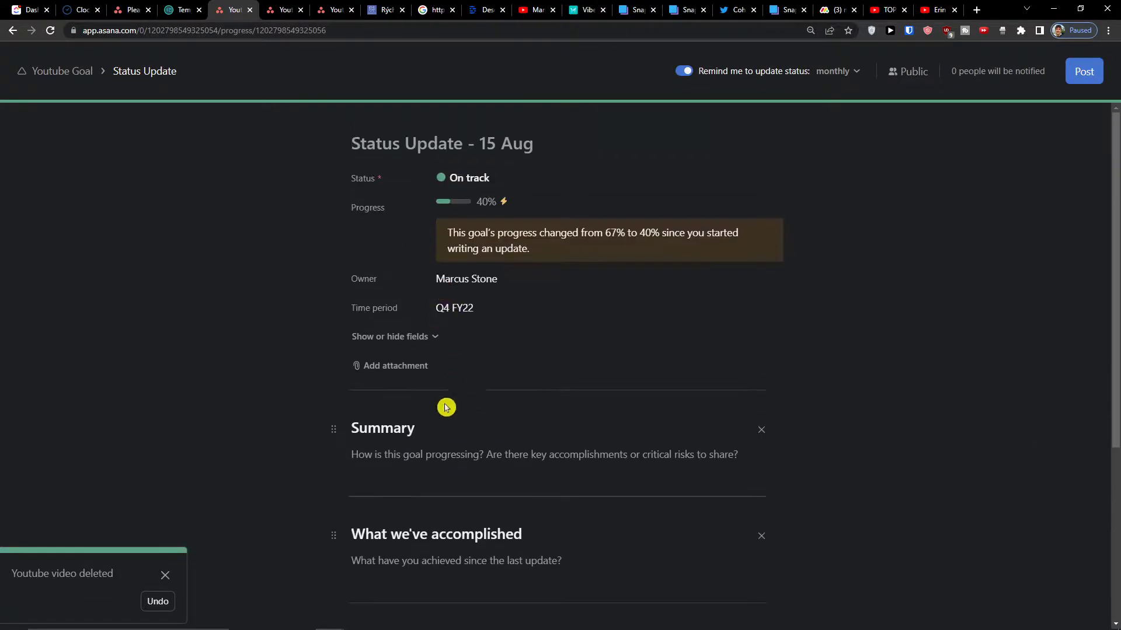
click(444, 458)
click(234, 433)
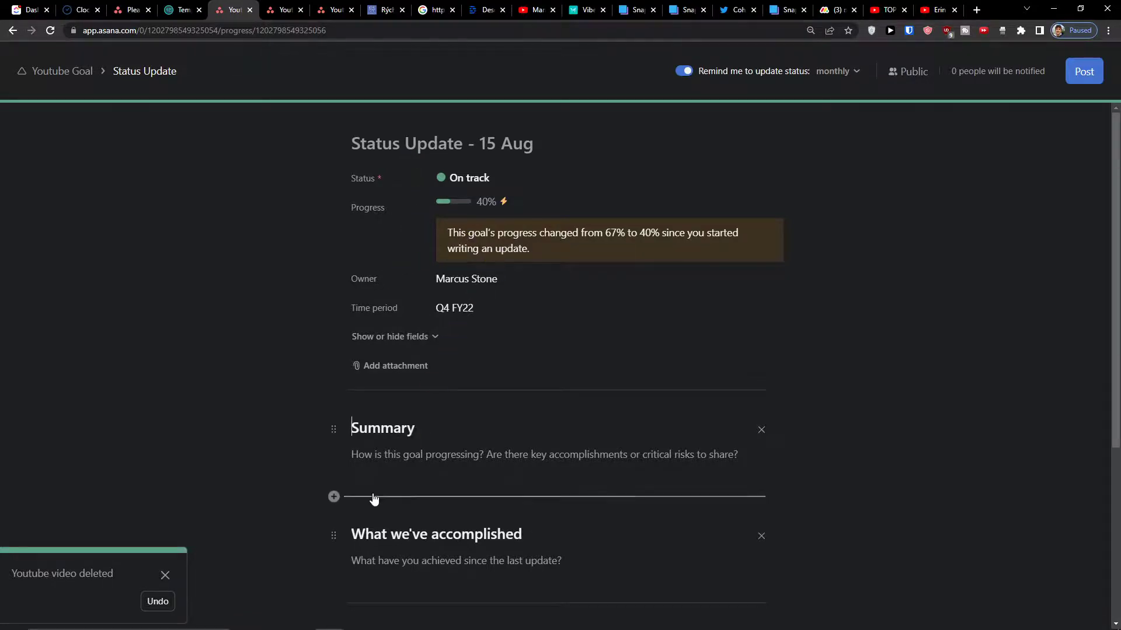
Edit the Next steps section, then add an extra section and delete it again.
scroll(391, 464, down, 3)
scroll(405, 428, down, 2)
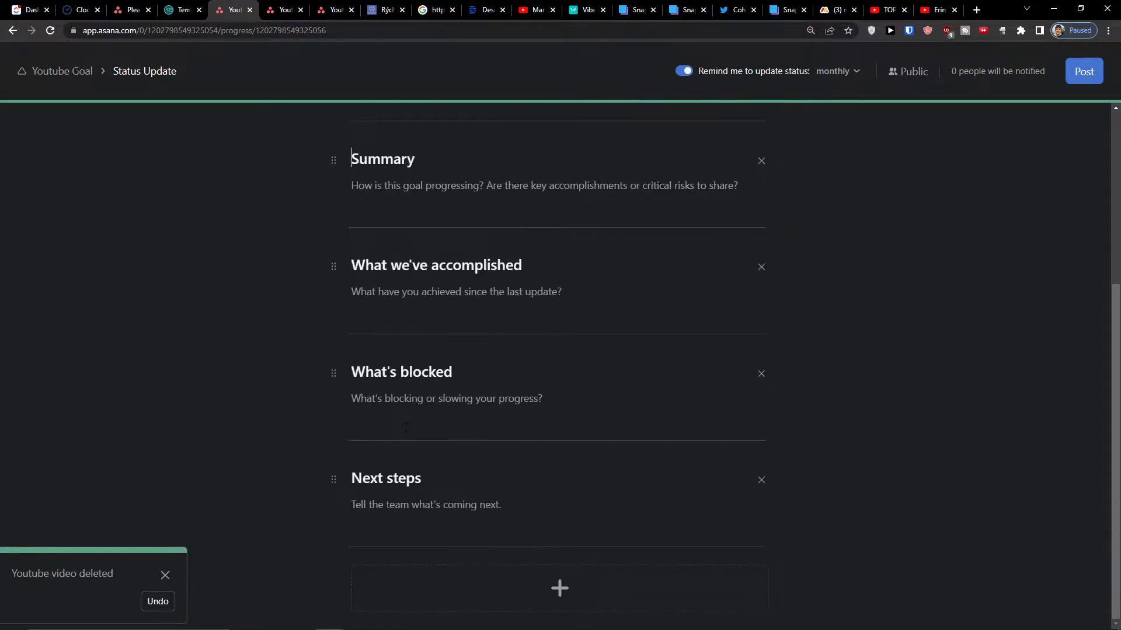
click(390, 498)
click(506, 566)
scroll(478, 560, down, 2)
click(385, 494)
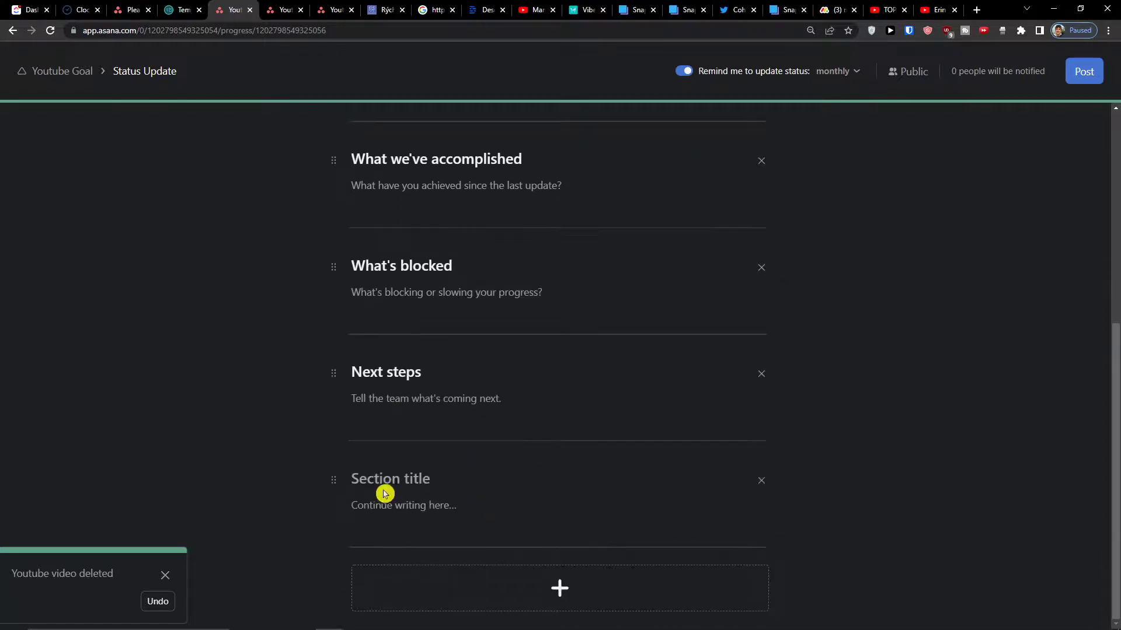
click(760, 480)
scroll(683, 409, up, 5)
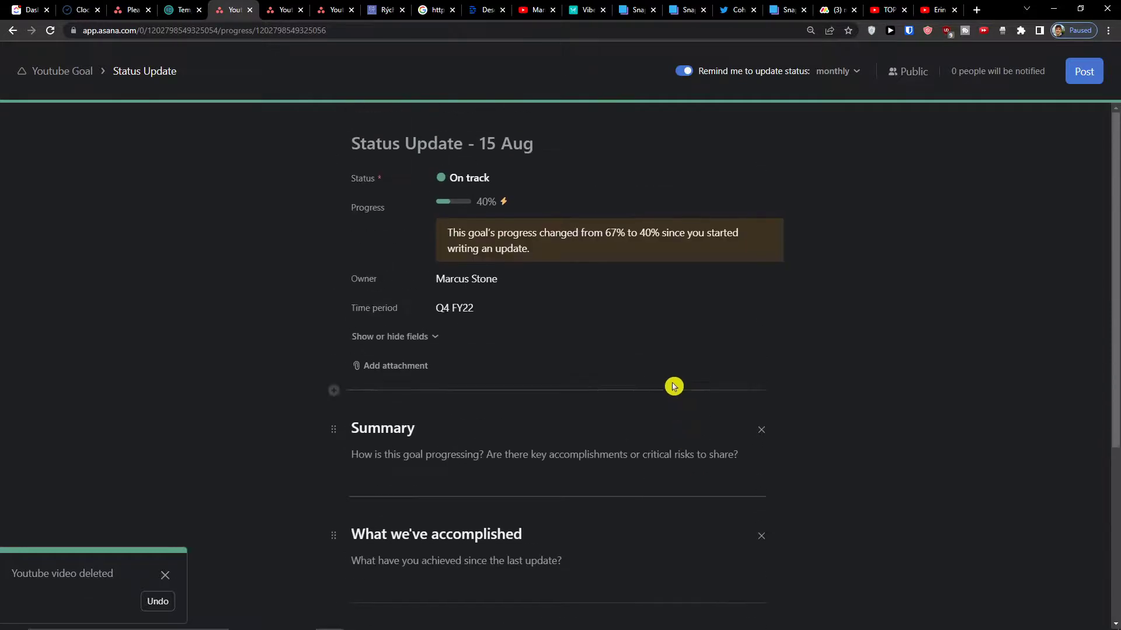
Post the 'Status Update - 15 Aug' for the Youtube Goal.
click(1069, 79)
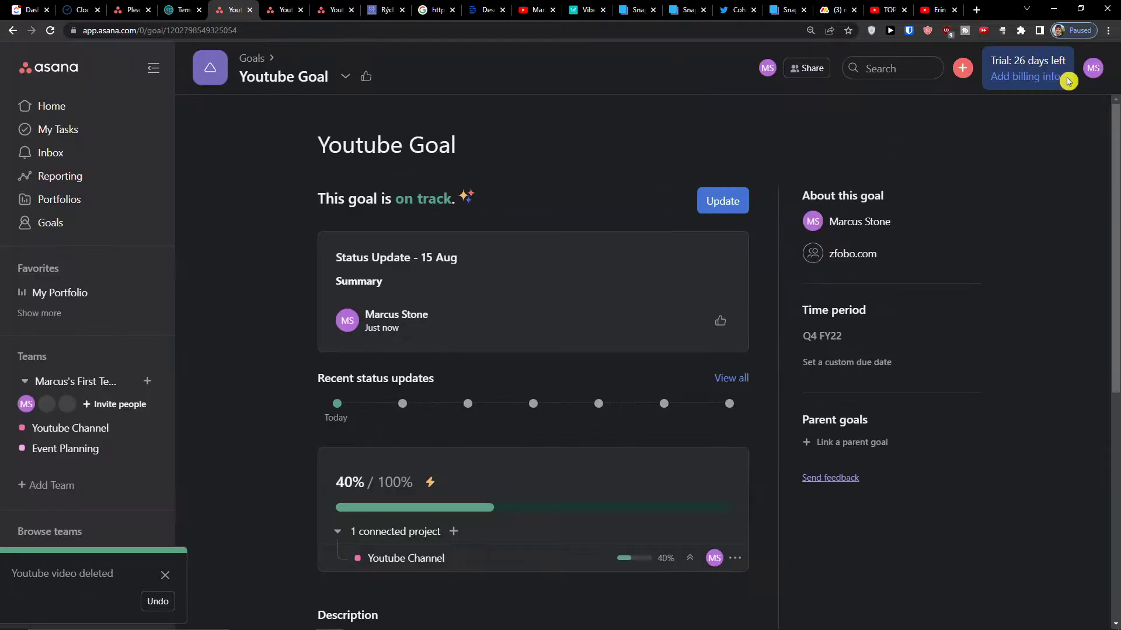
scroll(418, 333, down, 3)
scroll(430, 350, up, 1)
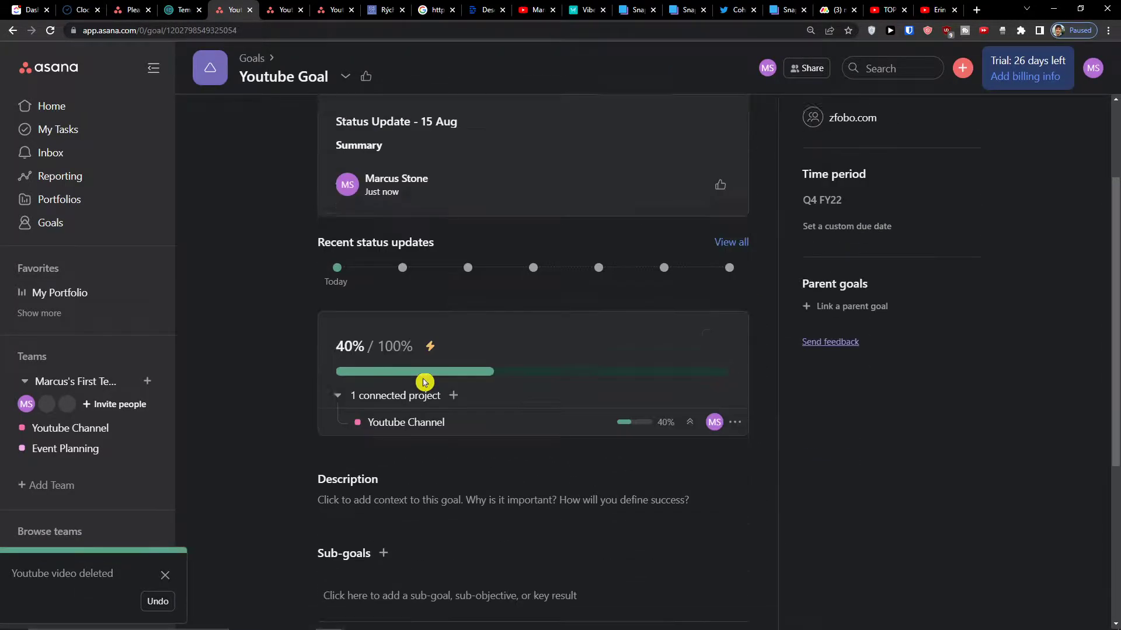
scroll(425, 383, up, 3)
Open the Youtube Goal from Goals and review its recent status updates.
click(78, 222)
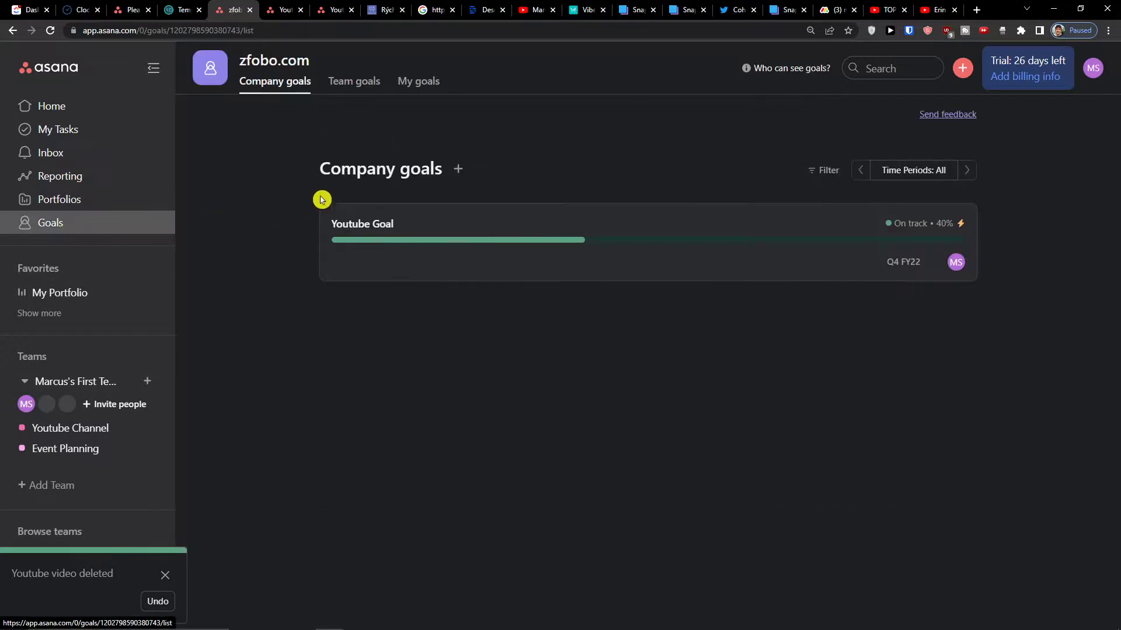
click(463, 260)
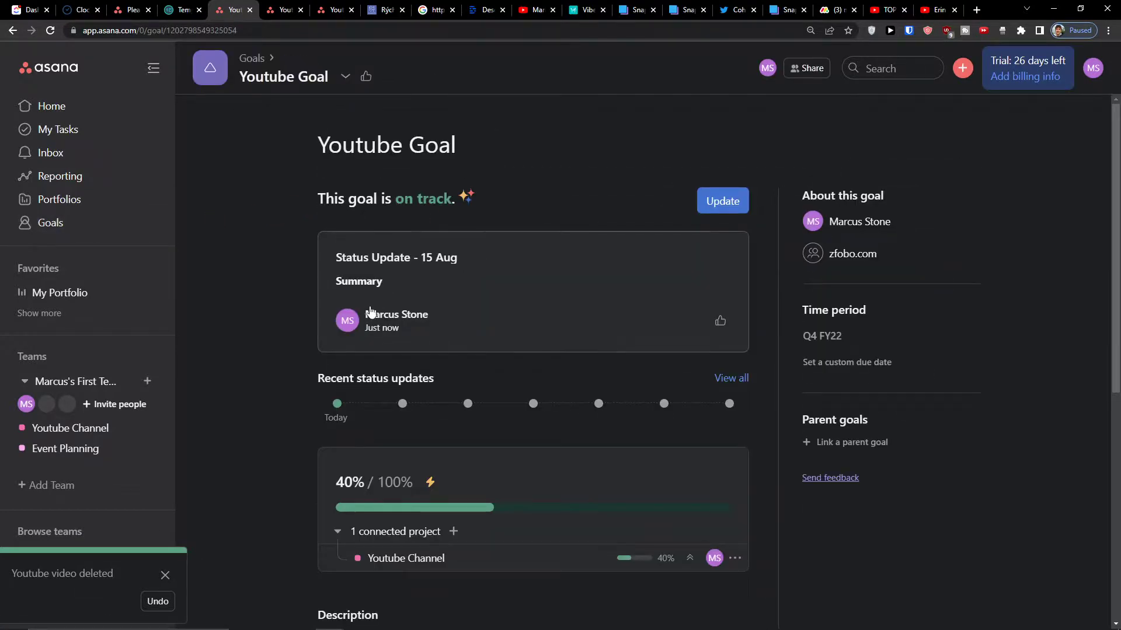
click(403, 404)
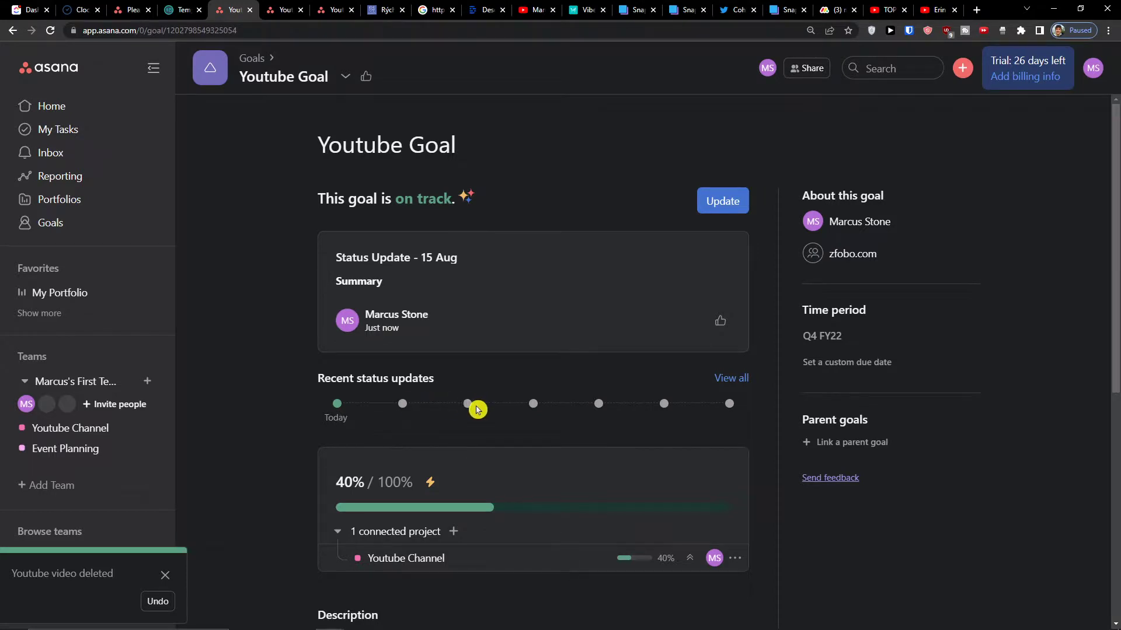
mouse_move(470, 406)
scroll(503, 415, down, 7)
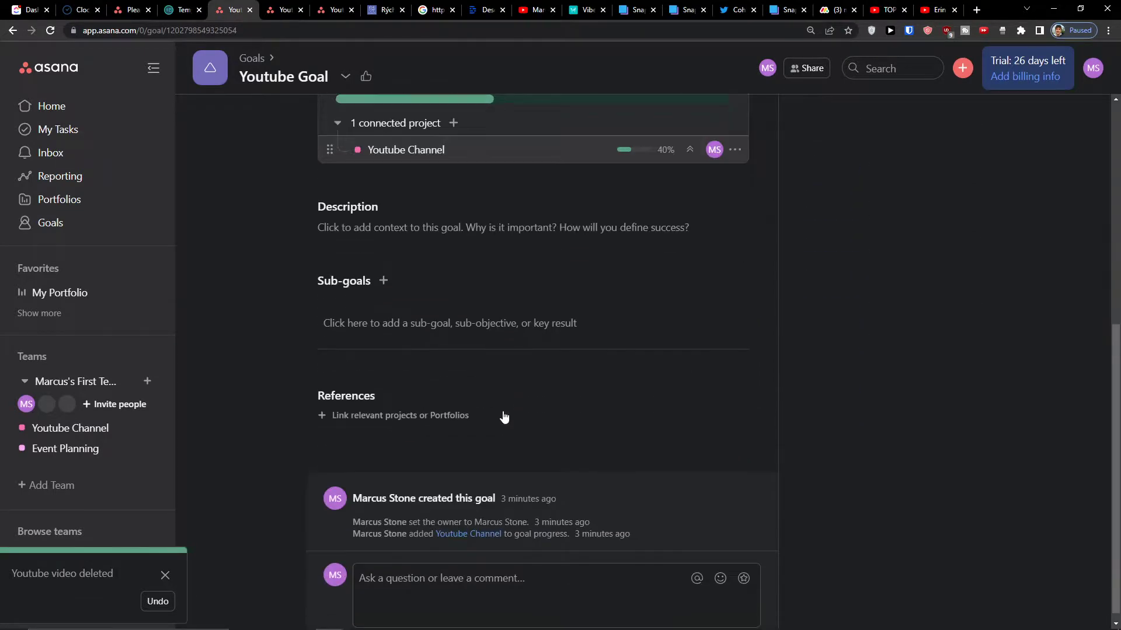
scroll(505, 417, up, 7)
click(504, 415)
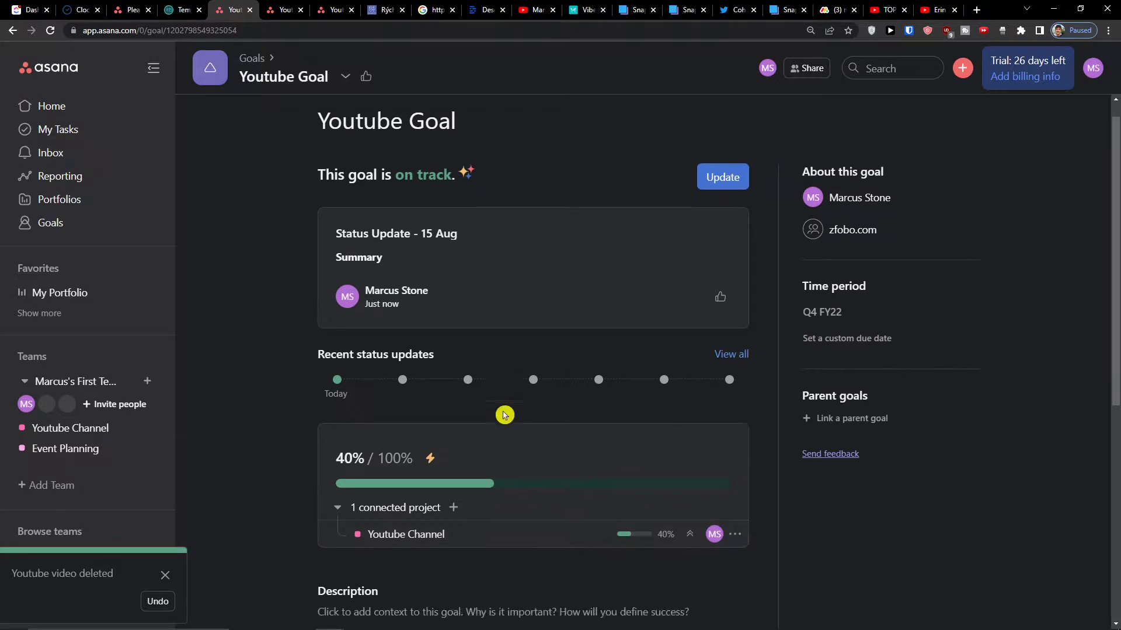
scroll(505, 411, down, 1)
scroll(493, 400, up, 1)
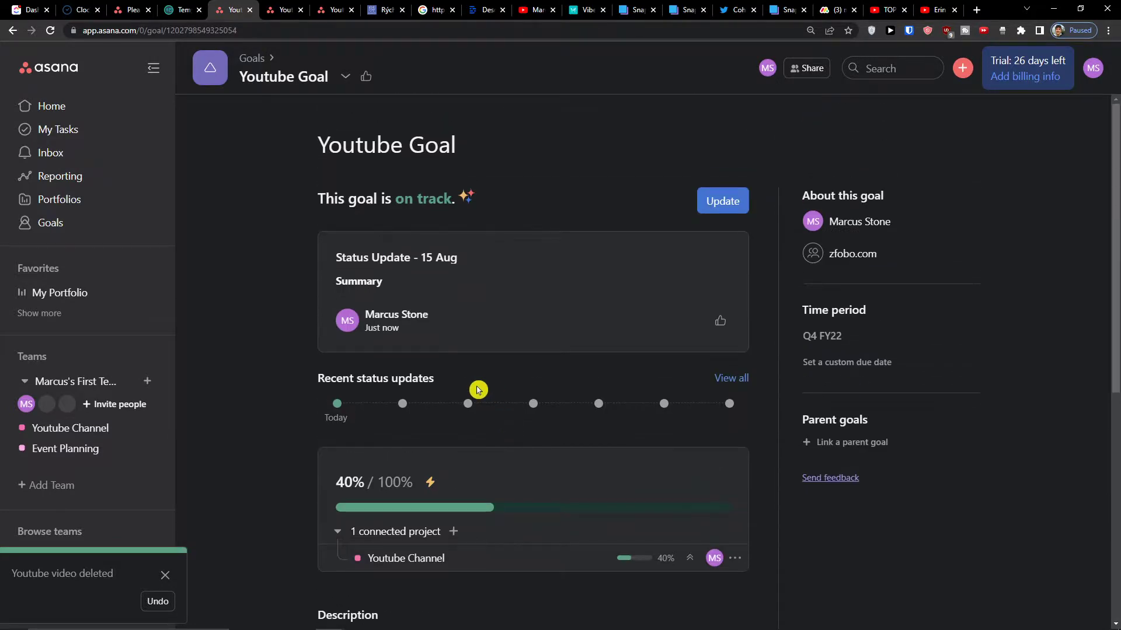